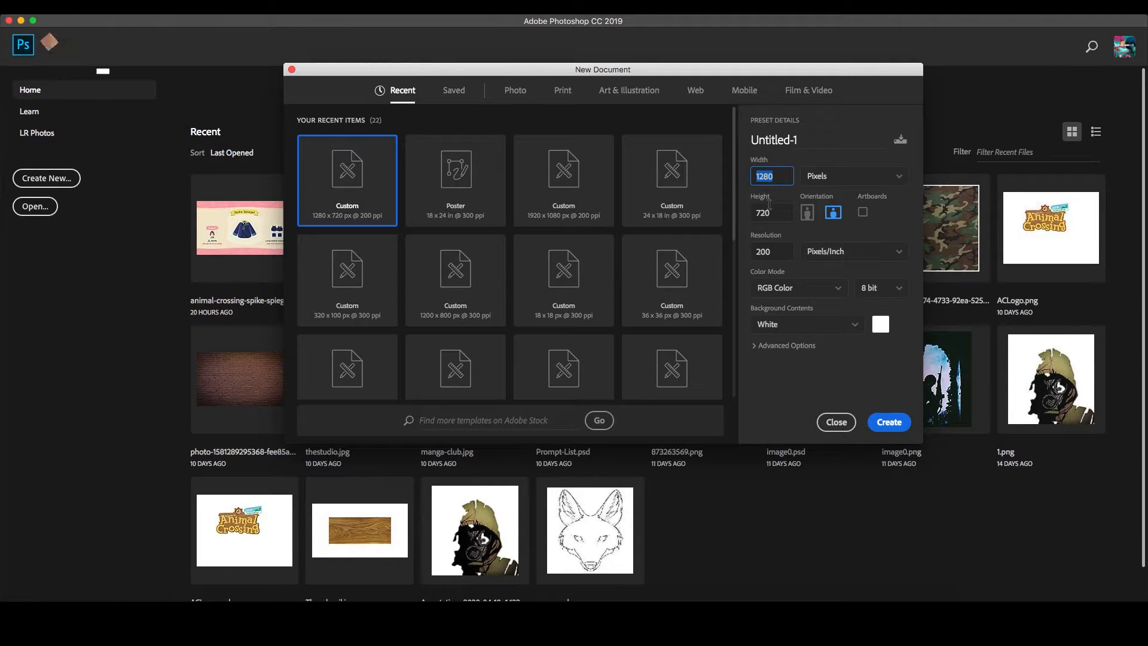
- Create a new 1280 × 720 pixel document with a resolution of 72 pixels/inch
key("Tab")
key("Tab")
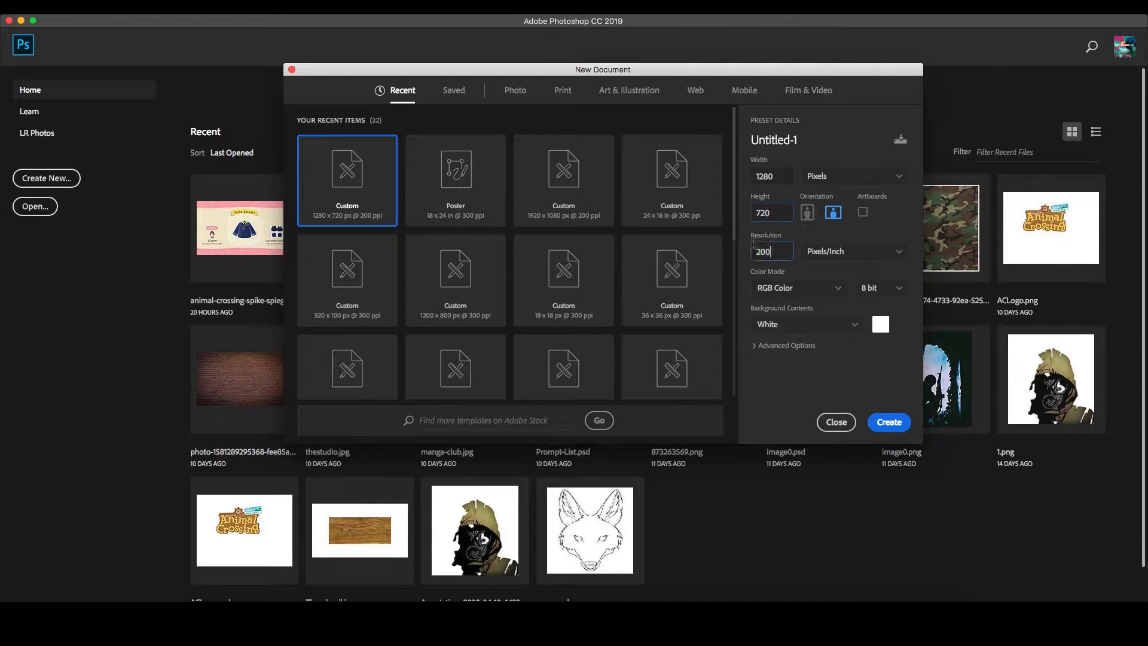
type("72")
left_click(840, 375)
left_click(889, 425)
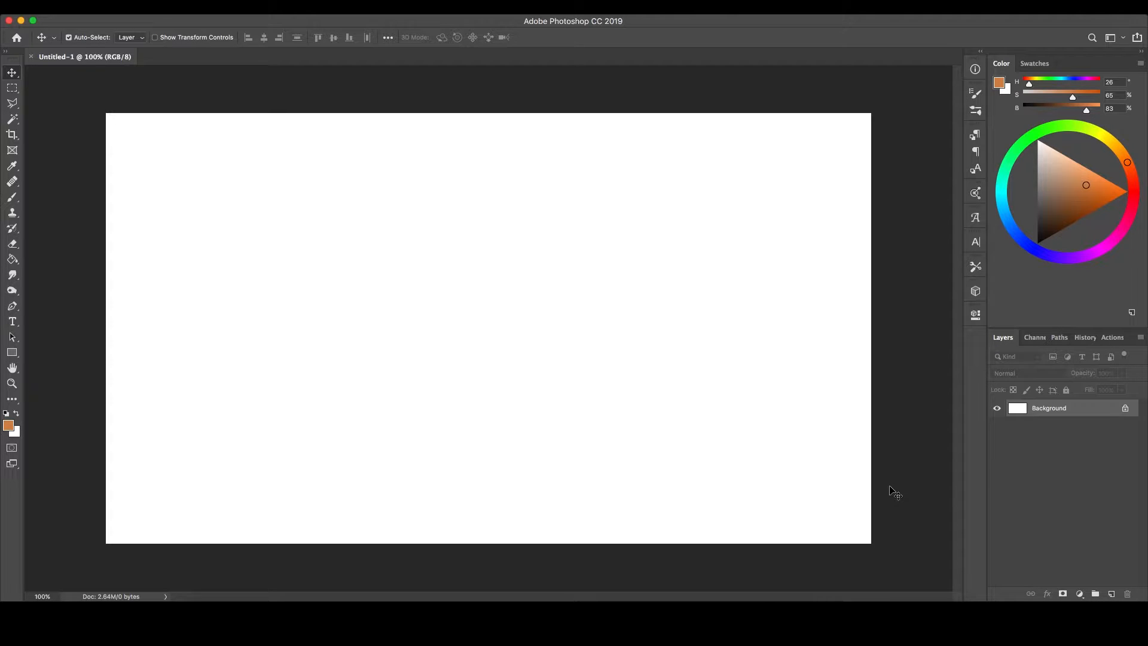
left_click(897, 589)
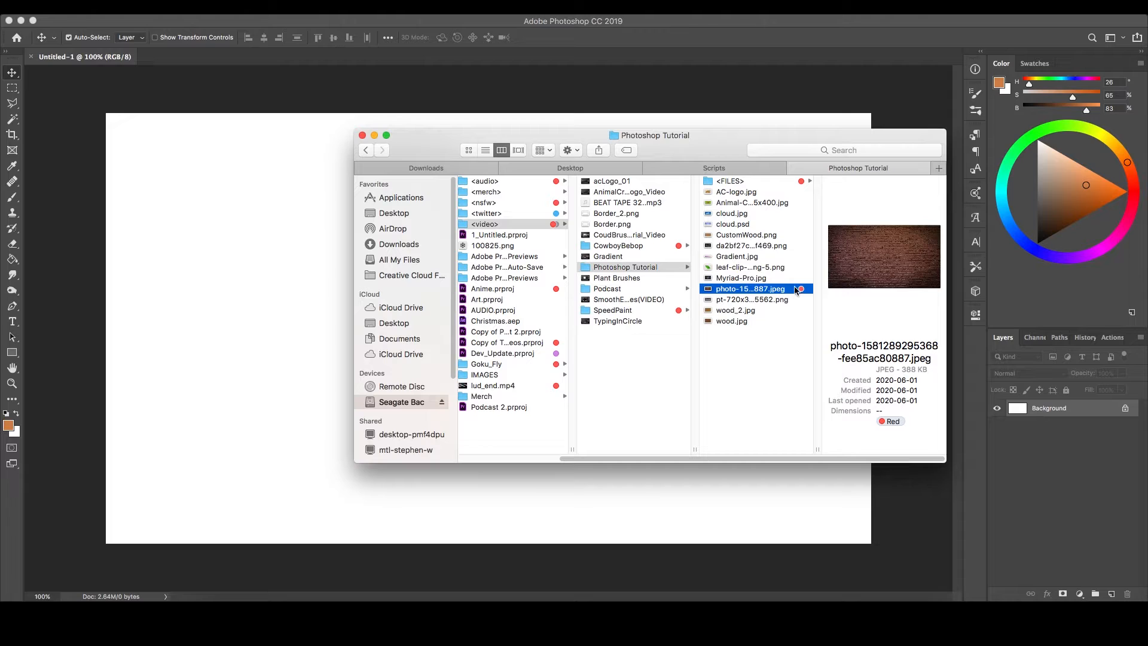
left_click_drag(795, 290, 748, 515)
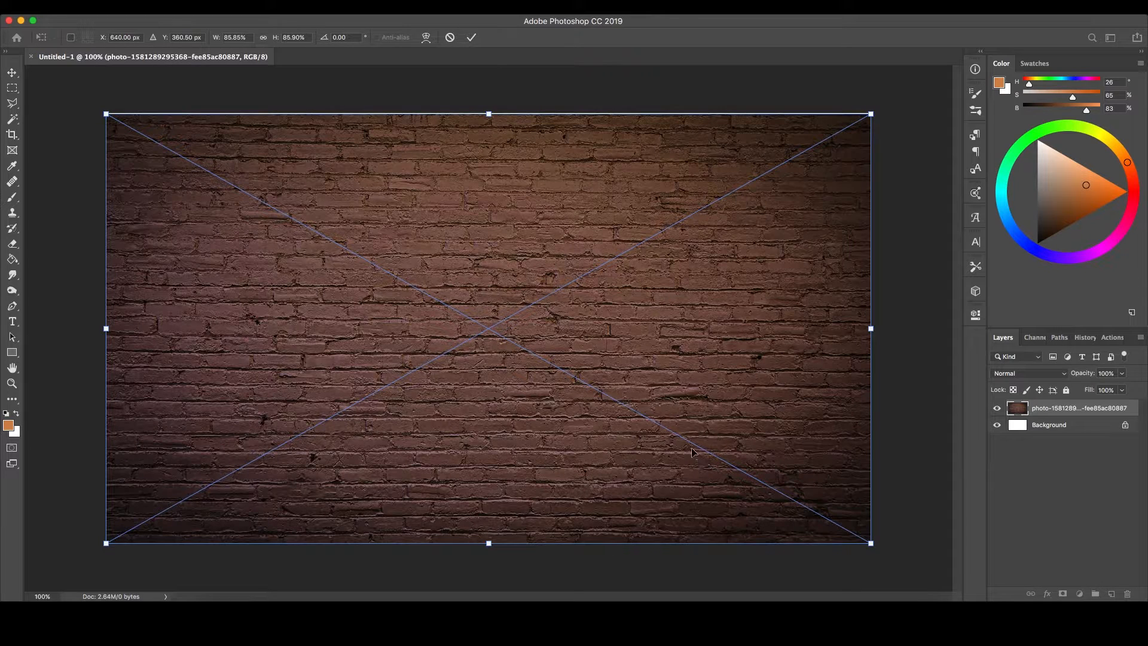
left_click_drag(489, 113, 489, 112)
left_click_drag(489, 543, 489, 544)
left_click_drag(872, 329, 872, 330)
left_click_drag(106, 329, 106, 328)
left_click(474, 40)
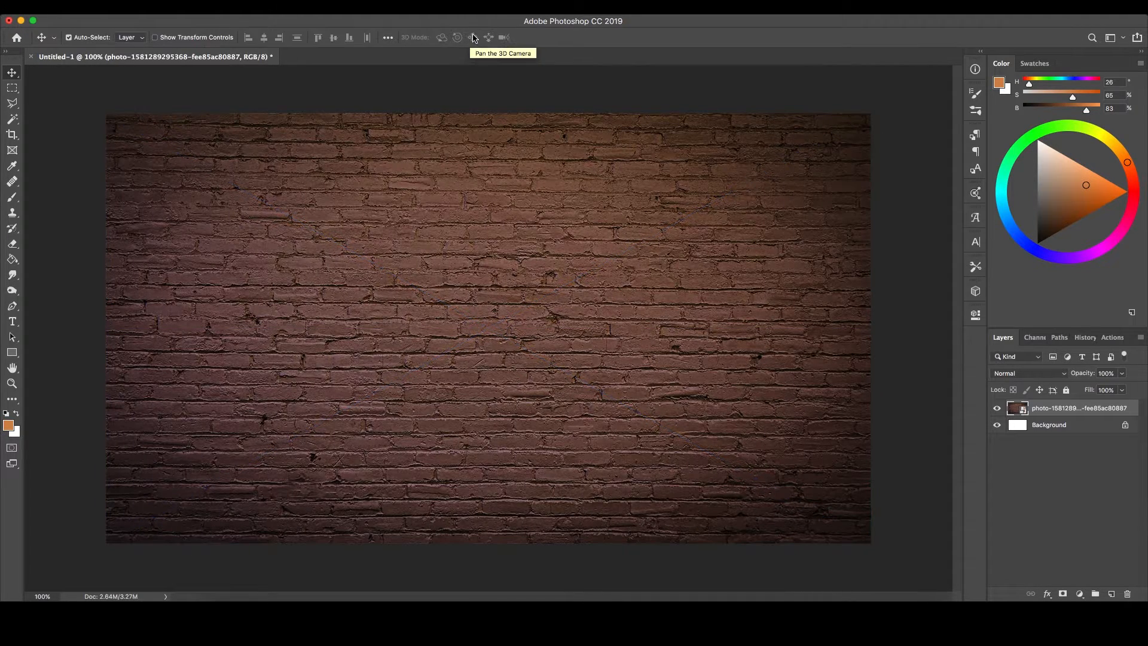
- Open the Camera Raw Filter for the brick photo and set Exposure to -0.80 and Contrast to -20
left_click(296, 7)
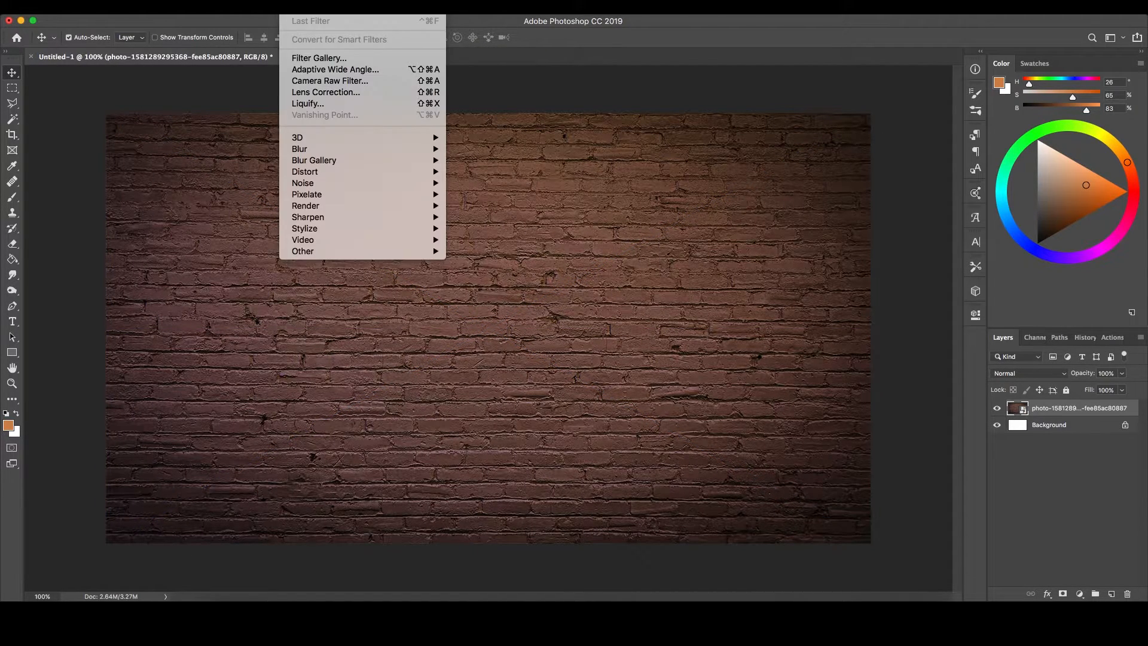
left_click(328, 81)
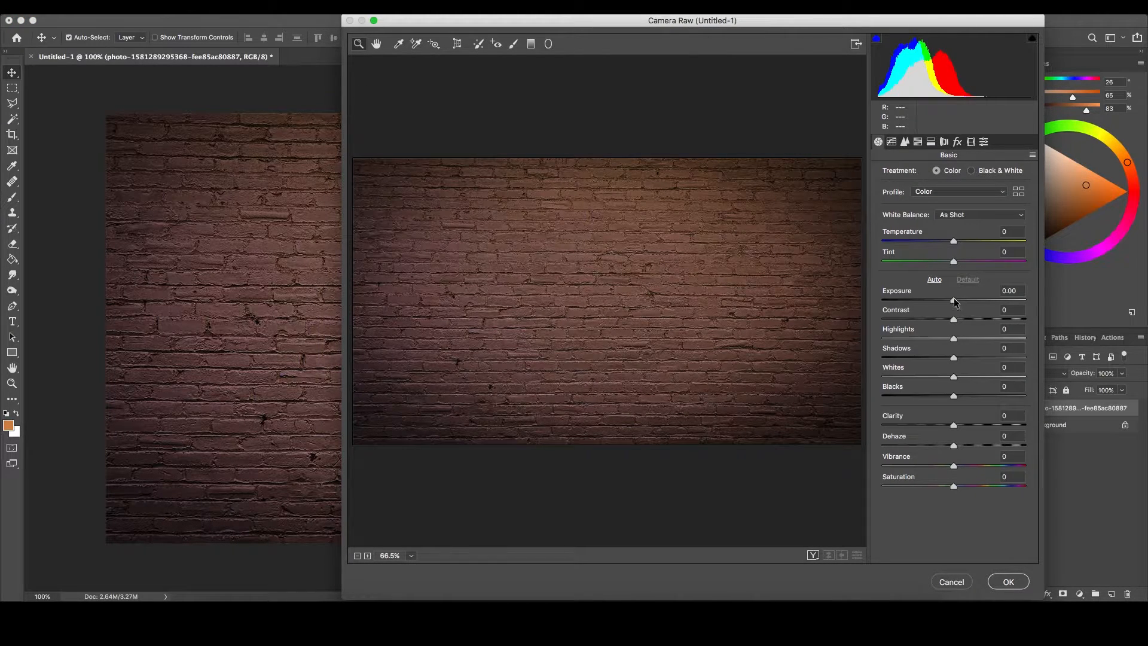
left_click(1021, 290)
type("-0.80")
key("Tab")
type("-20")
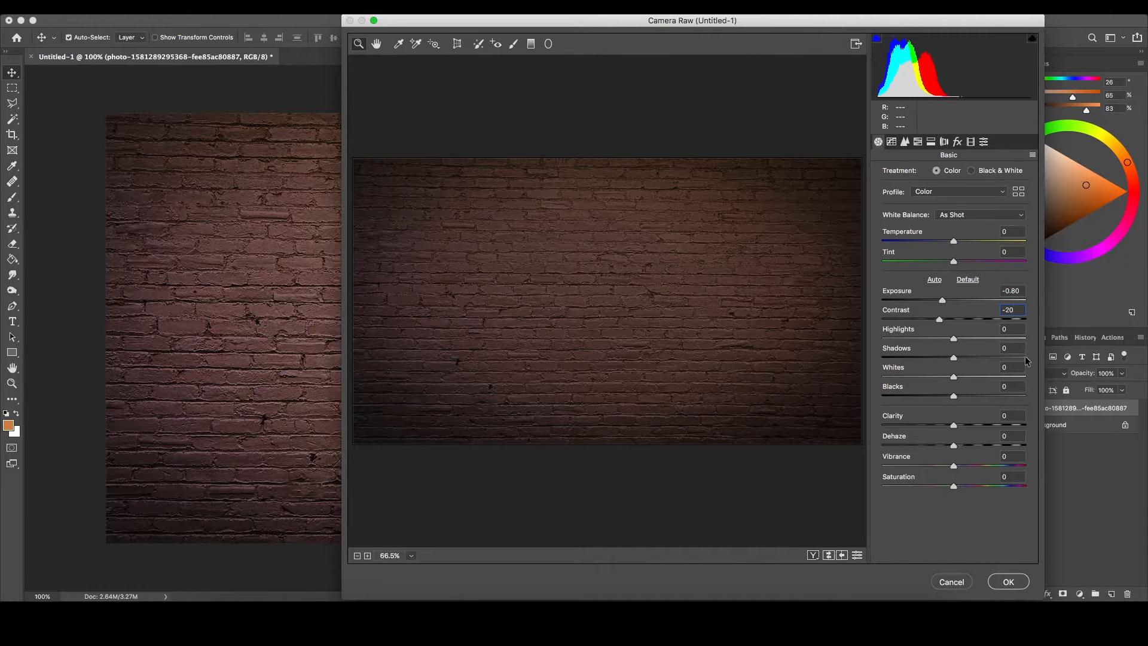
- Set the brick photo's Shadows to -50, Whites to -36, Blacks to -18 and Saturation to -23
left_click(1007, 347)
type("-50")
left_click(1014, 367)
type("-36-18")
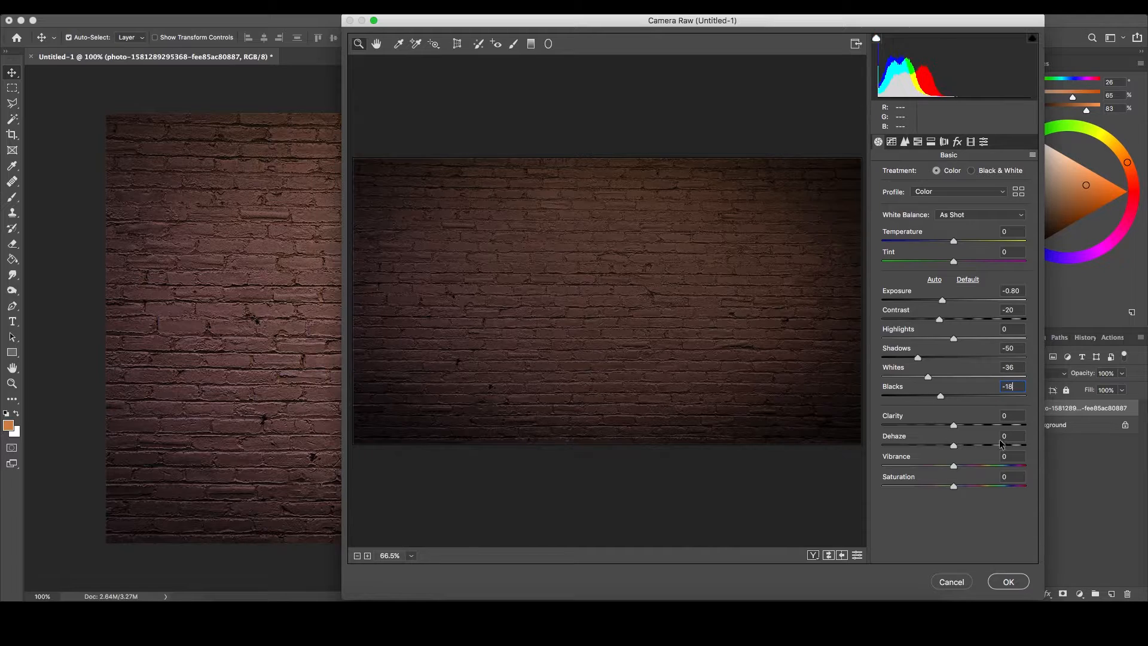
left_click(1005, 476)
type("-23")
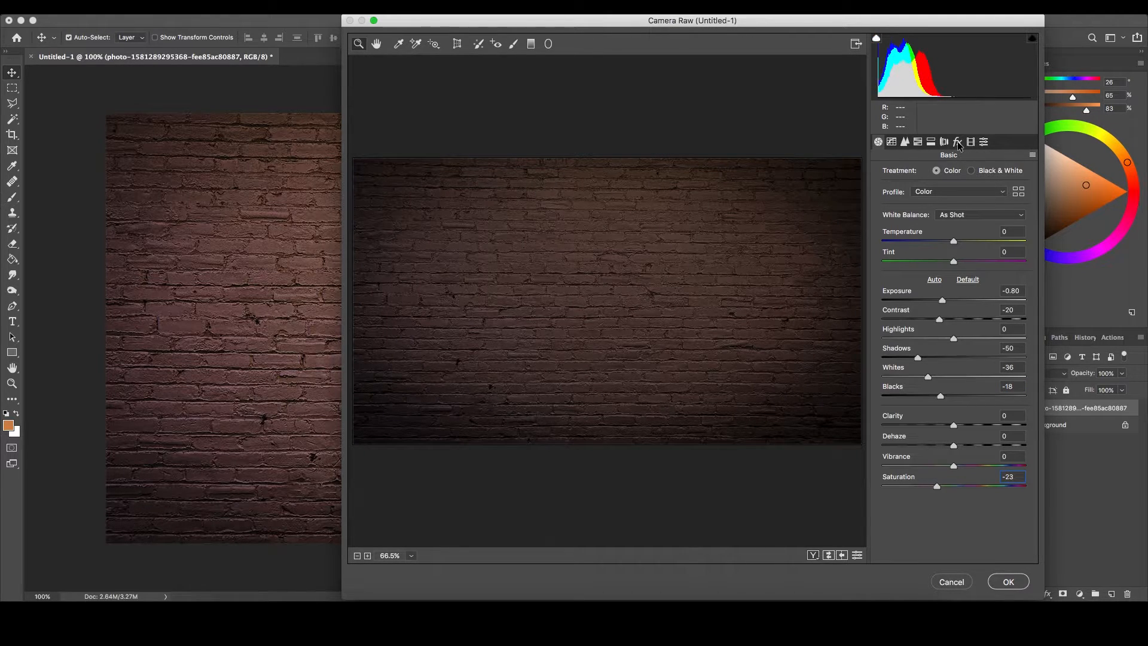
- Apply a Highlight Priority post-crop vignette with Amount -46, Midpoint 45 and Feather 55 to the brick photo
left_click(958, 143)
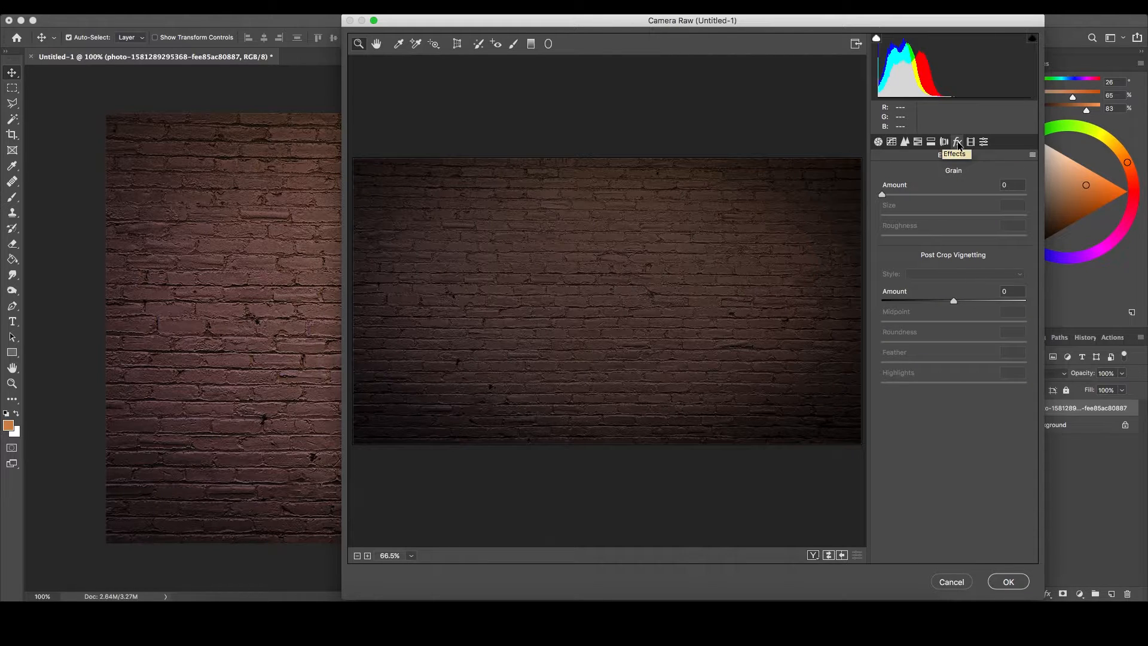
left_click(1005, 292)
type("-45")
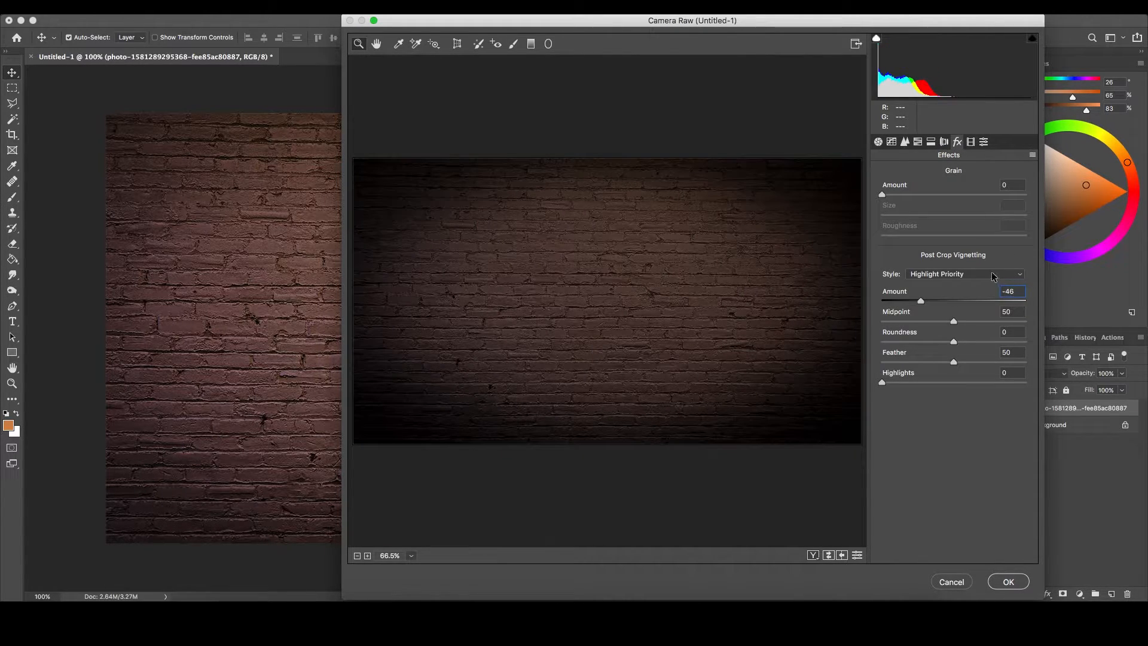
left_click(989, 274)
left_click(989, 274)
key("Tab")
type("45")
key("Tab")
key("Tab")
type("55")
left_click(1009, 581)
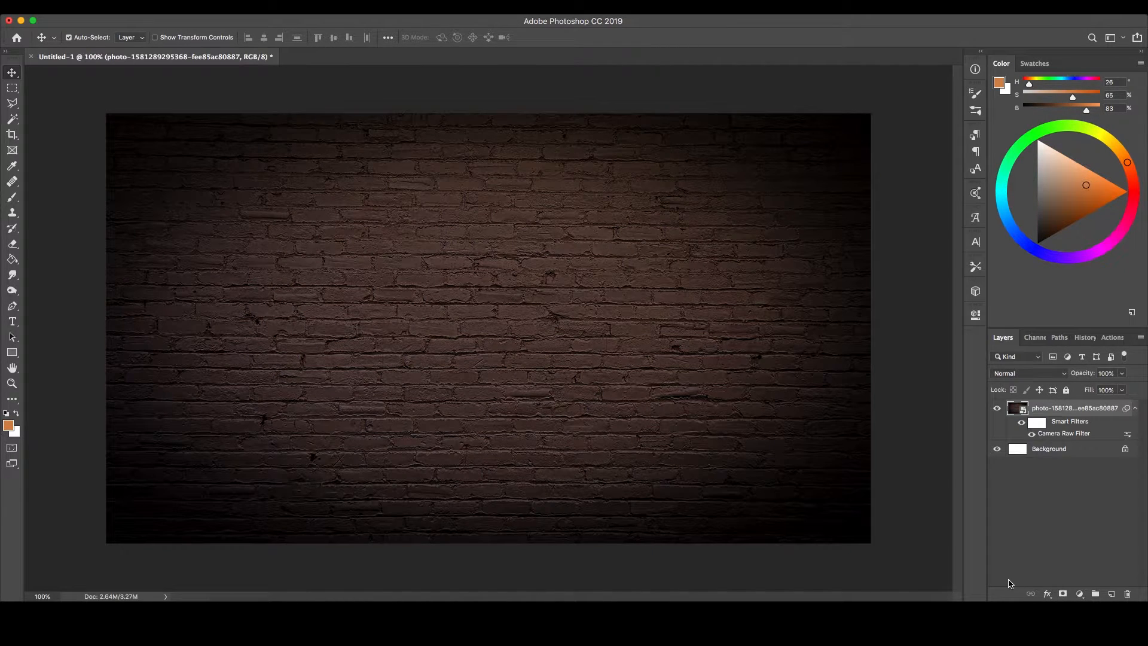
- Add a new layer above the brick photo and reset the foreground and background colours to black and white
left_click(1111, 594)
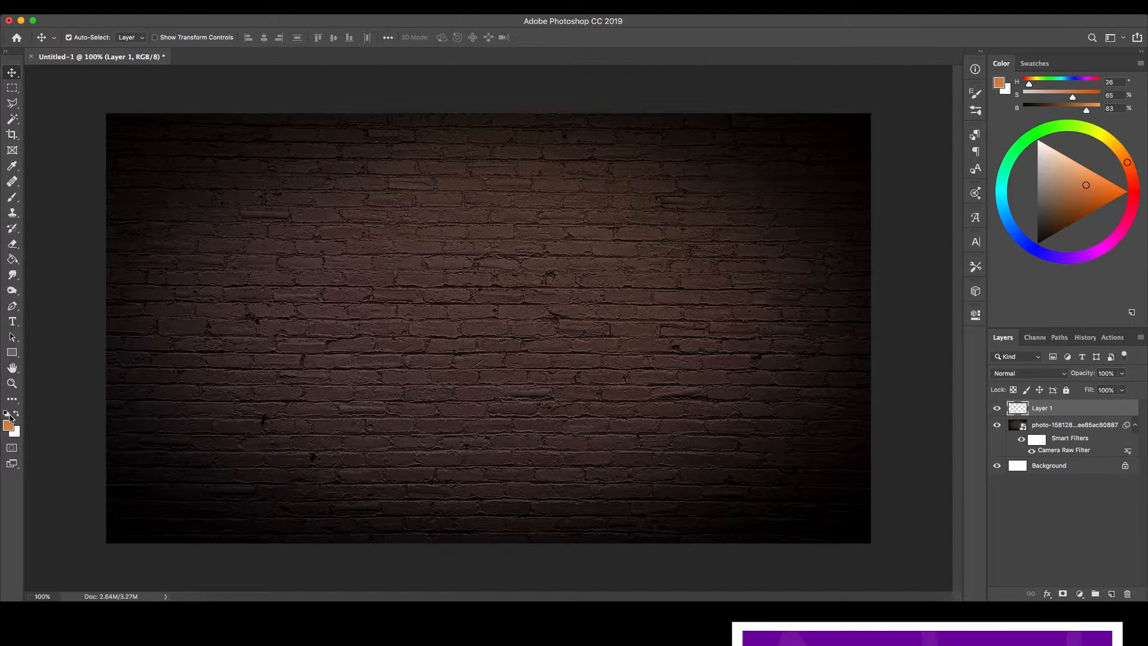
key("d")
left_click(17, 412)
- Set up the Type tool with the Neon font and white (#ffffff) text colour
left_click(13, 321)
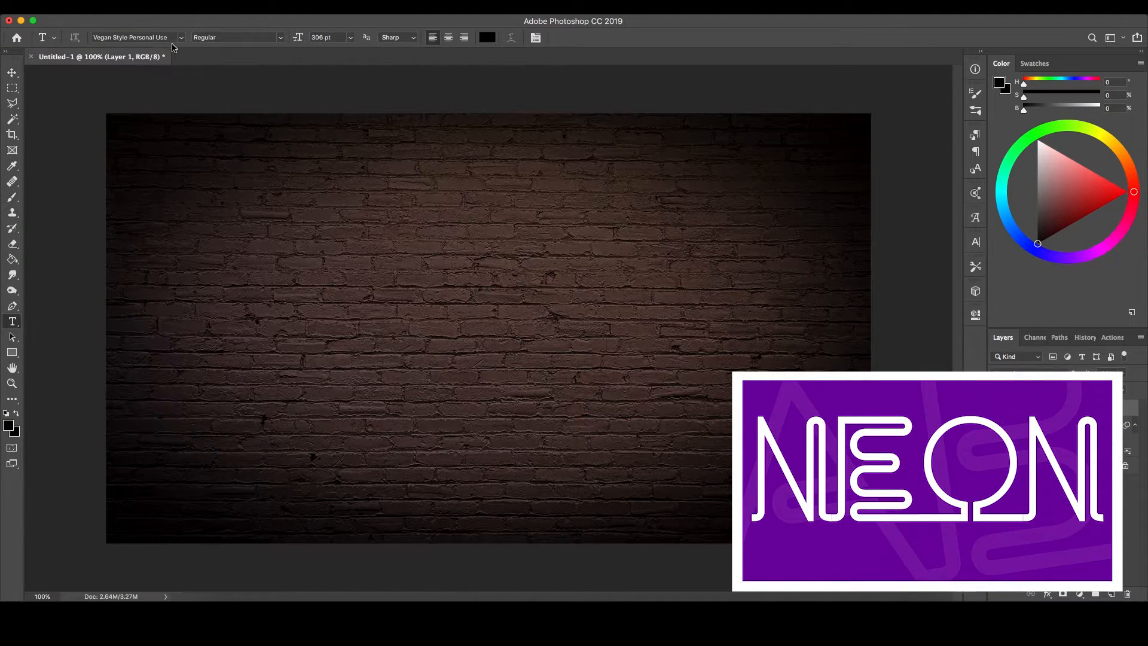
left_click(181, 38)
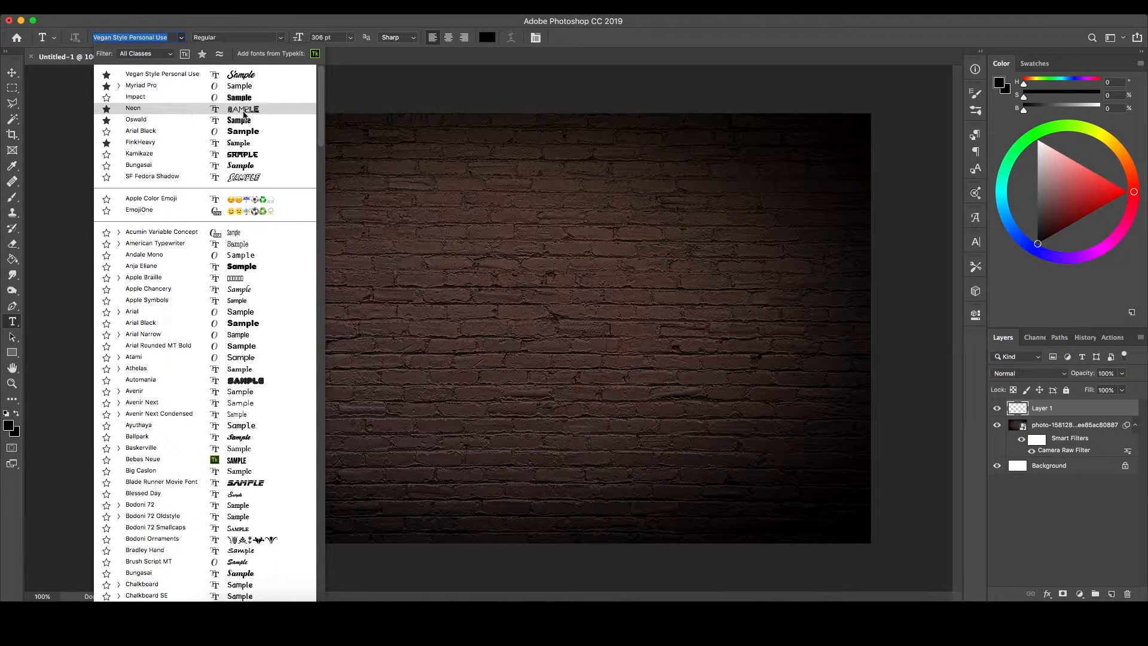
left_click(182, 108)
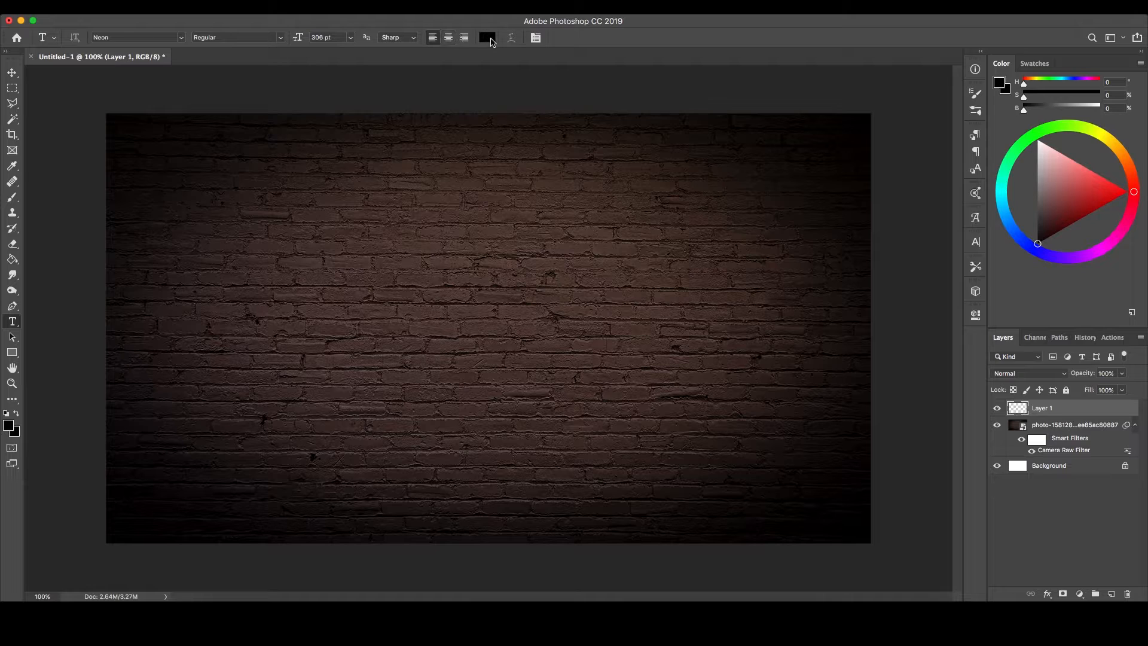
left_click(487, 37)
left_click_drag(842, 189, 818, 153)
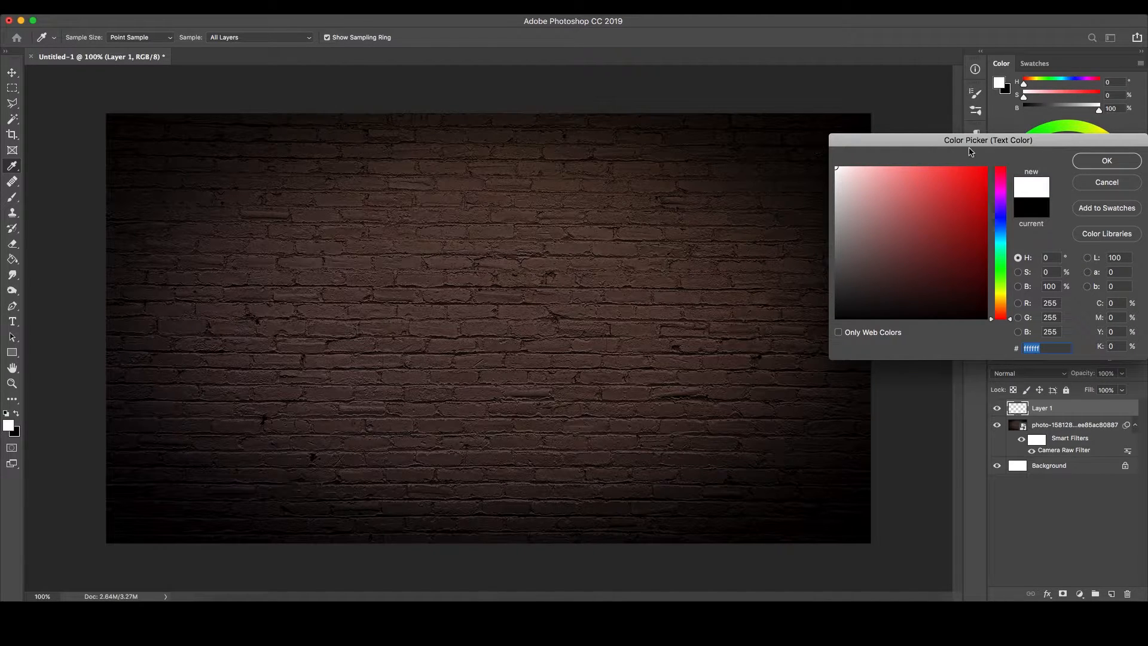
left_click(1107, 161)
- Add the text NEON and move it to the middle of the brick wall
left_click(329, 319)
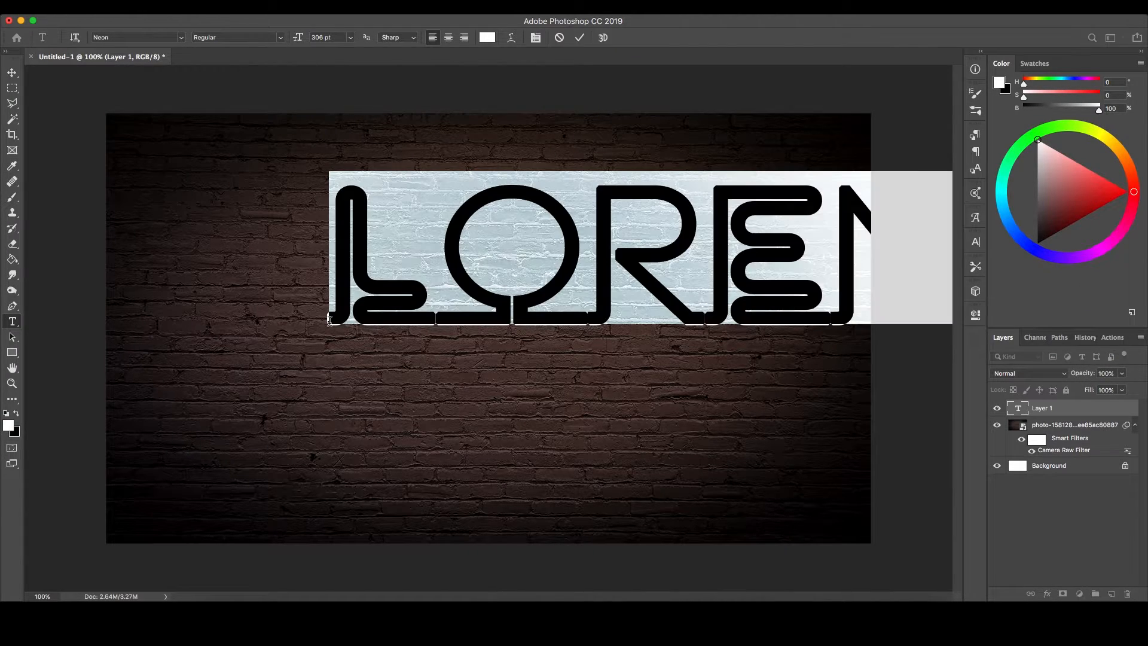
type("NEON")
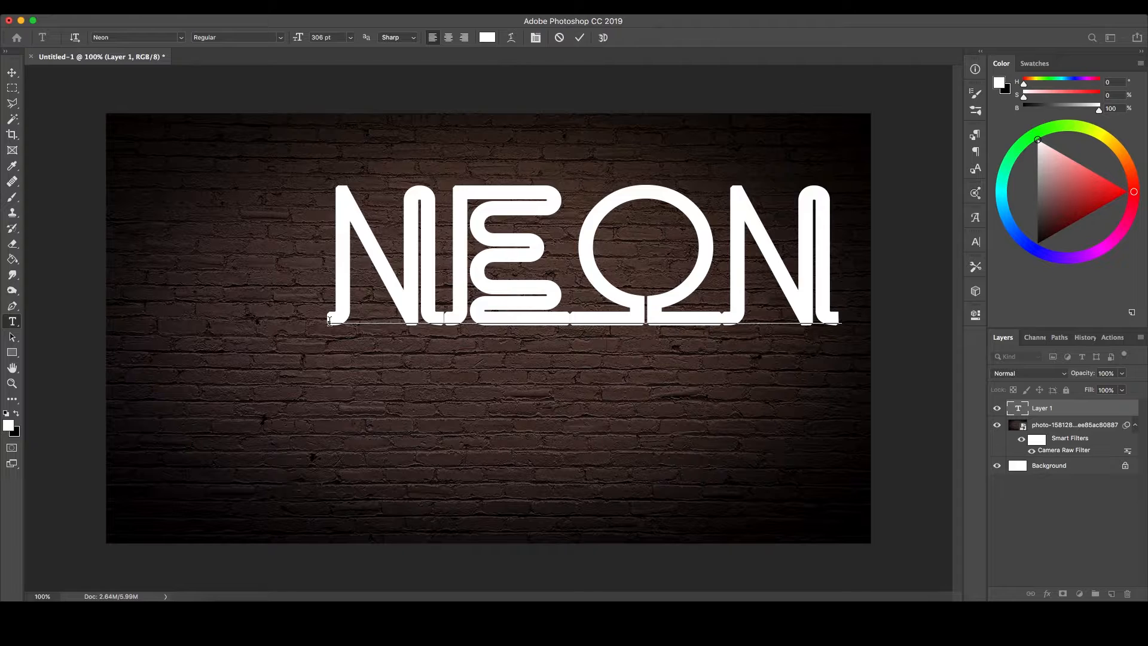
left_click(580, 37)
left_click(12, 72)
left_click_drag(547, 305, 456, 379)
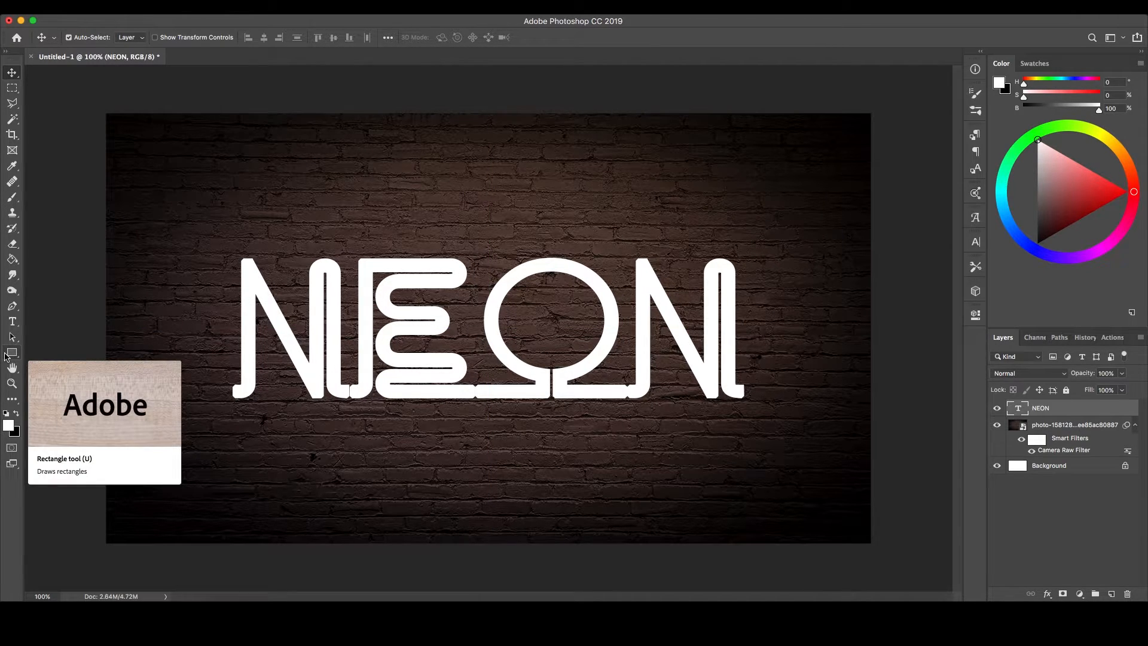
- Set up the Rectangle tool for shapes with no fill and a 12 px white stroke
left_click(11, 354)
left_click(132, 39)
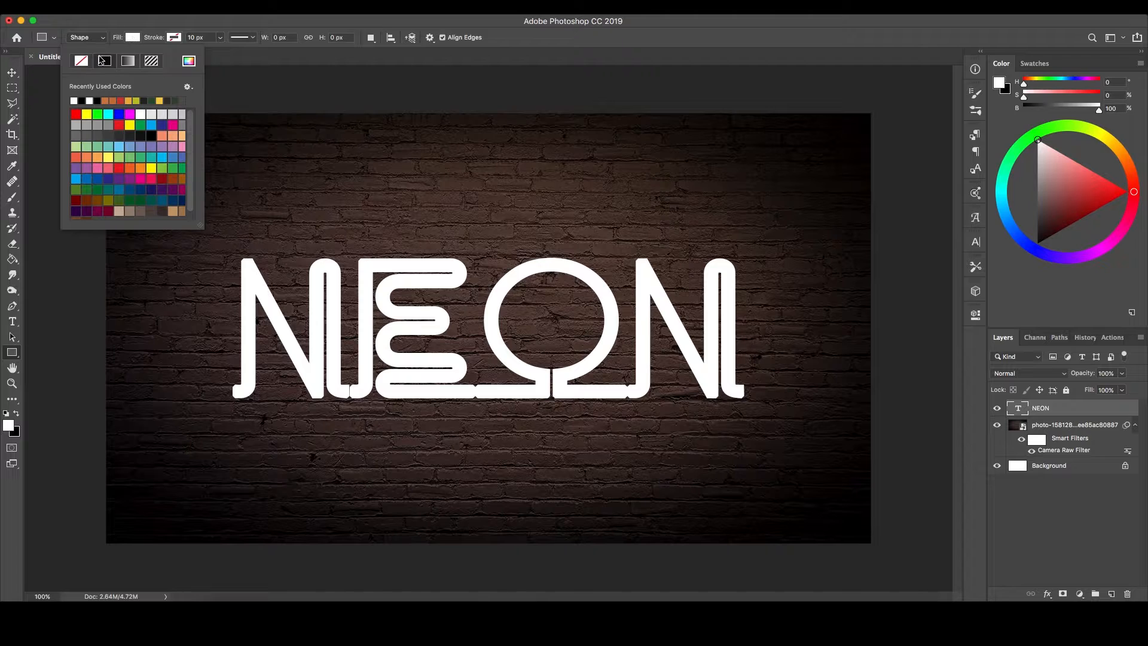
left_click(81, 61)
left_click(174, 37)
left_click(115, 101)
left_click(218, 28)
left_click(202, 38)
type("12")
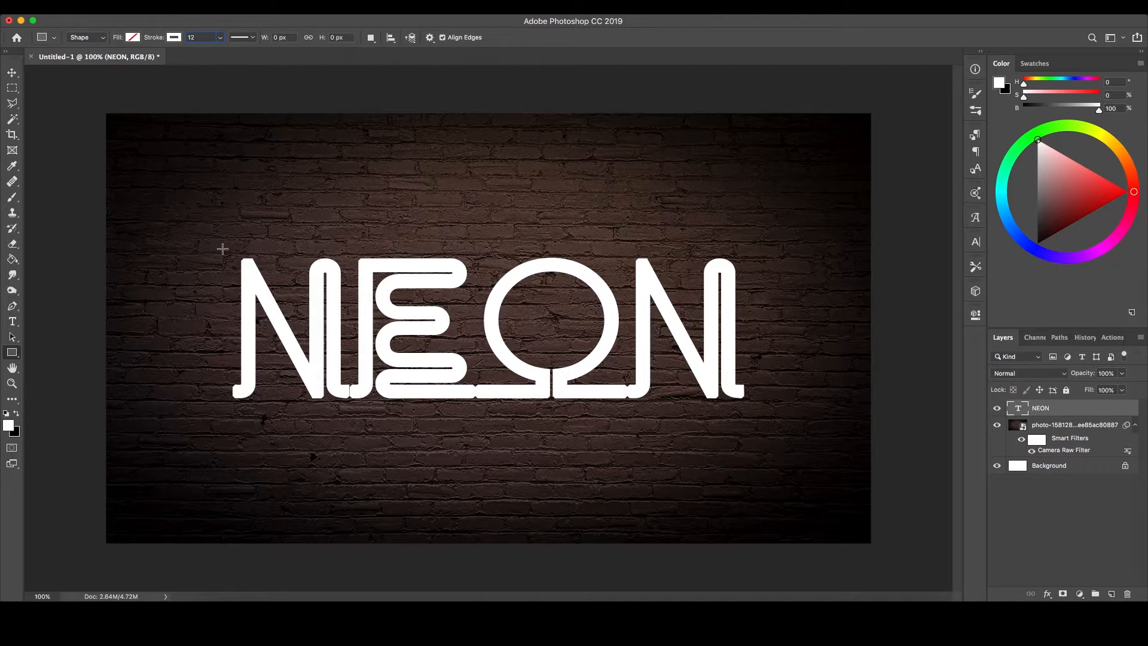
- Draw a rectangular frame about 909 × 276 px around the NEON text, with a centre-aligned stroke and round corner joins
mouse_move(218, 247)
left_mouse_down()
mouse_move(777, 407)
mouse_move(762, 413)
left_mouse_up()
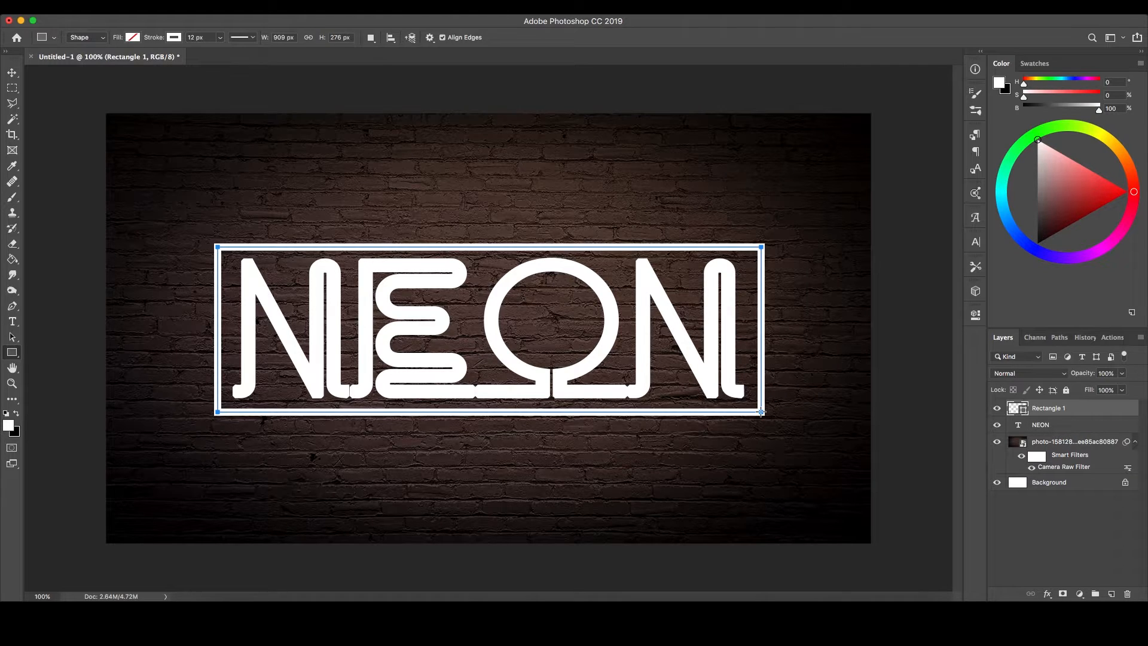
left_click(816, 399)
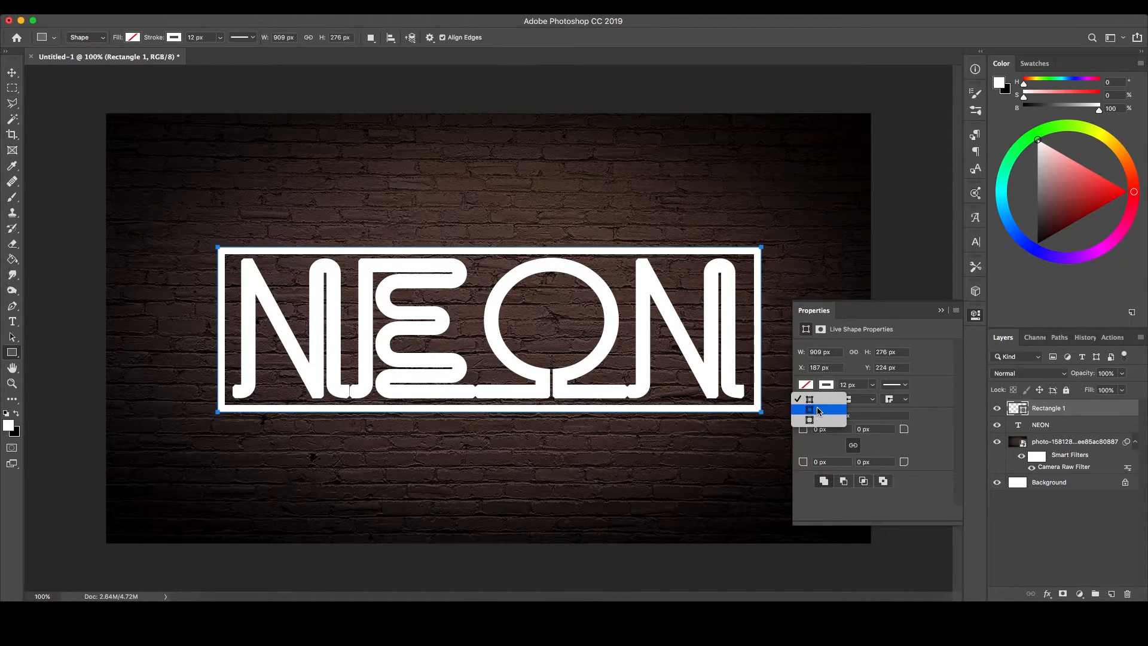
left_click(863, 407)
left_click(897, 398)
left_click(941, 310)
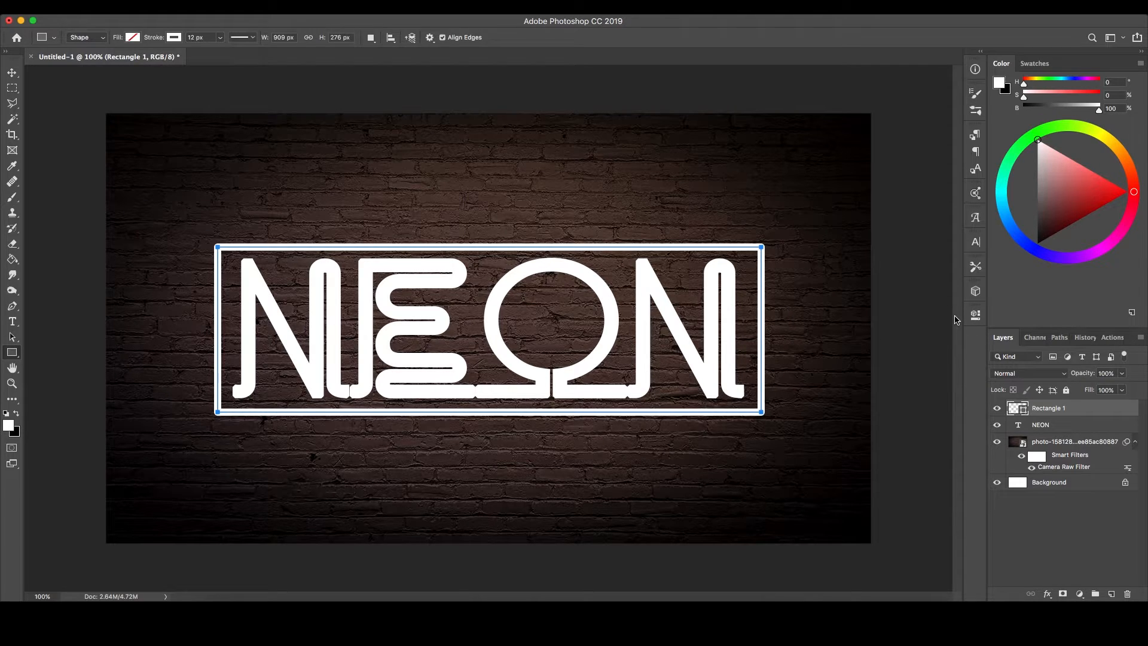
- Add an Inner Glow to the NEON text layer with Normal blend mode, 100% opacity and 0% noise
left_click(1090, 425)
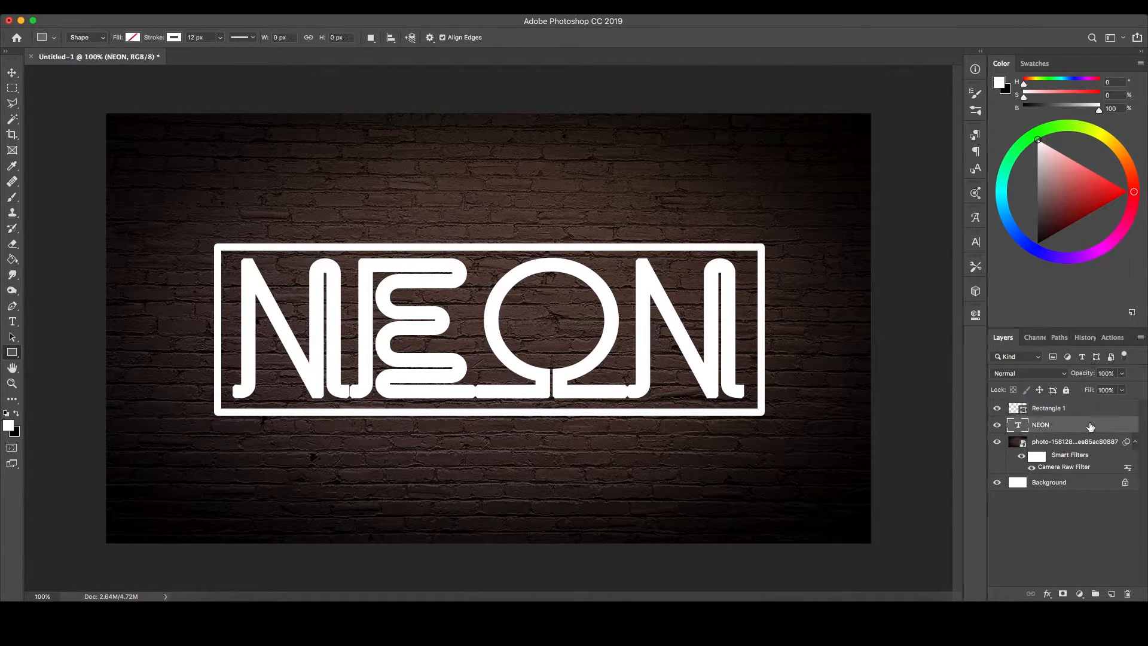
double_click(1090, 426)
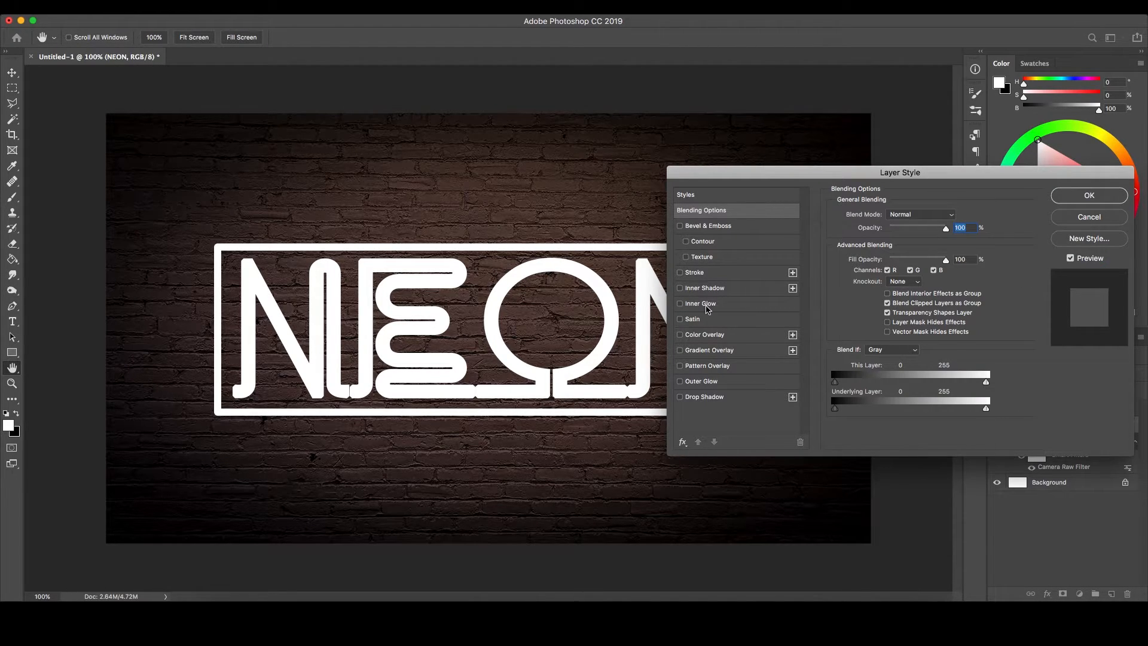
left_click(706, 304)
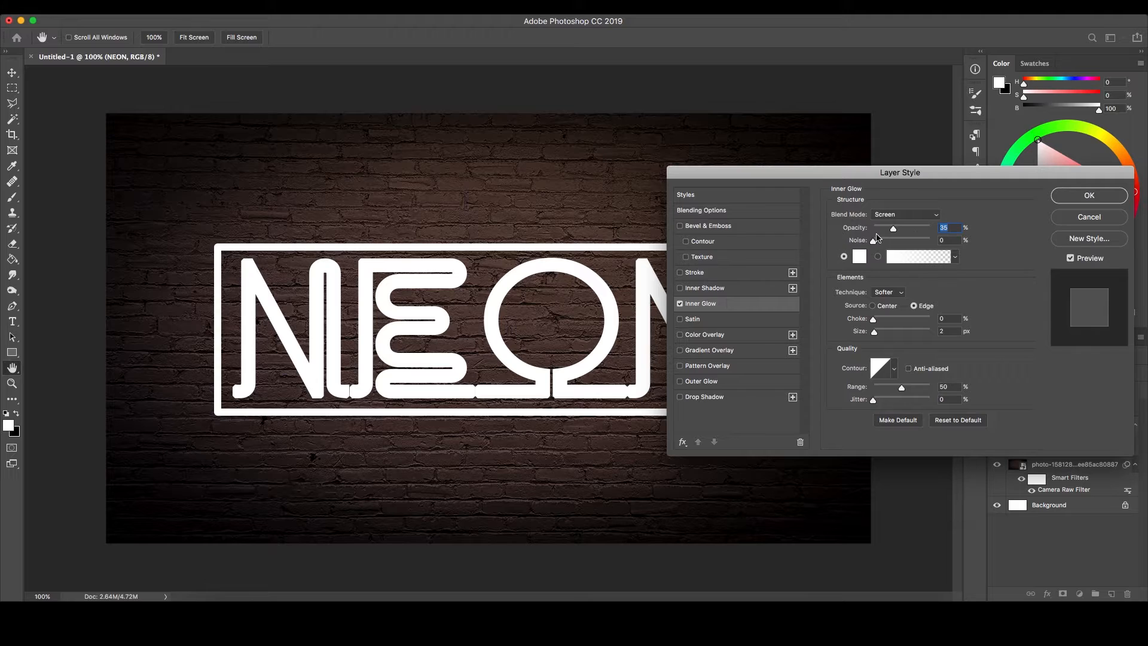
left_click(906, 214)
left_click(885, 127)
type("100")
left_click(943, 239)
- Set the inner glow colour of the NEON text to #00aeff
left_click(859, 256)
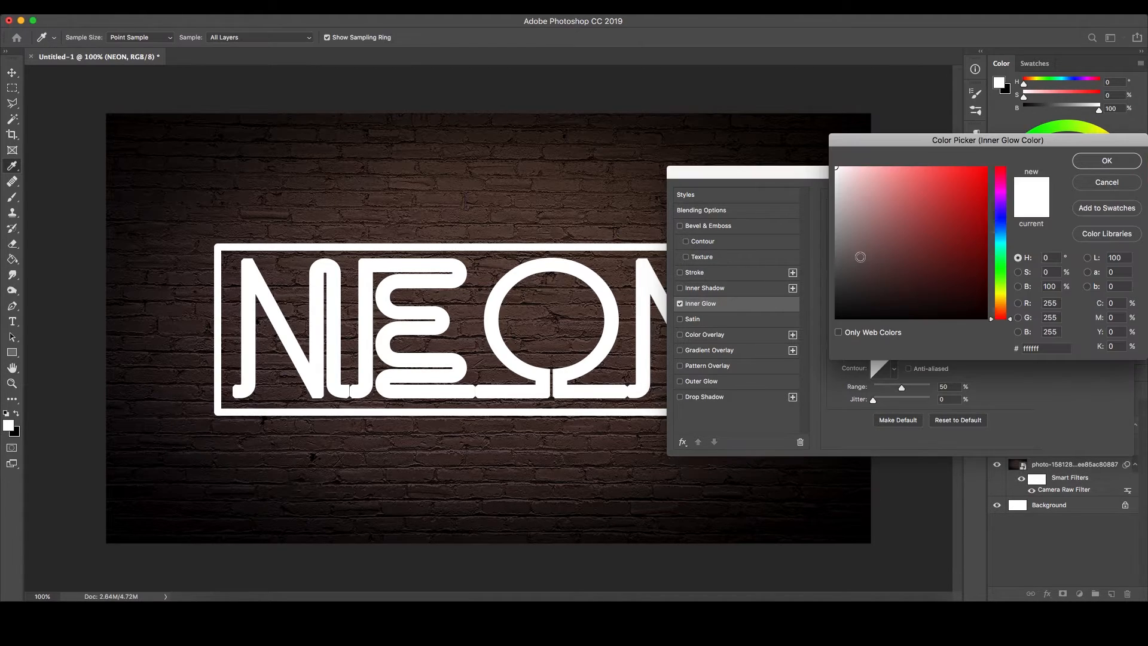
left_click(1052, 350)
type("00aeff")
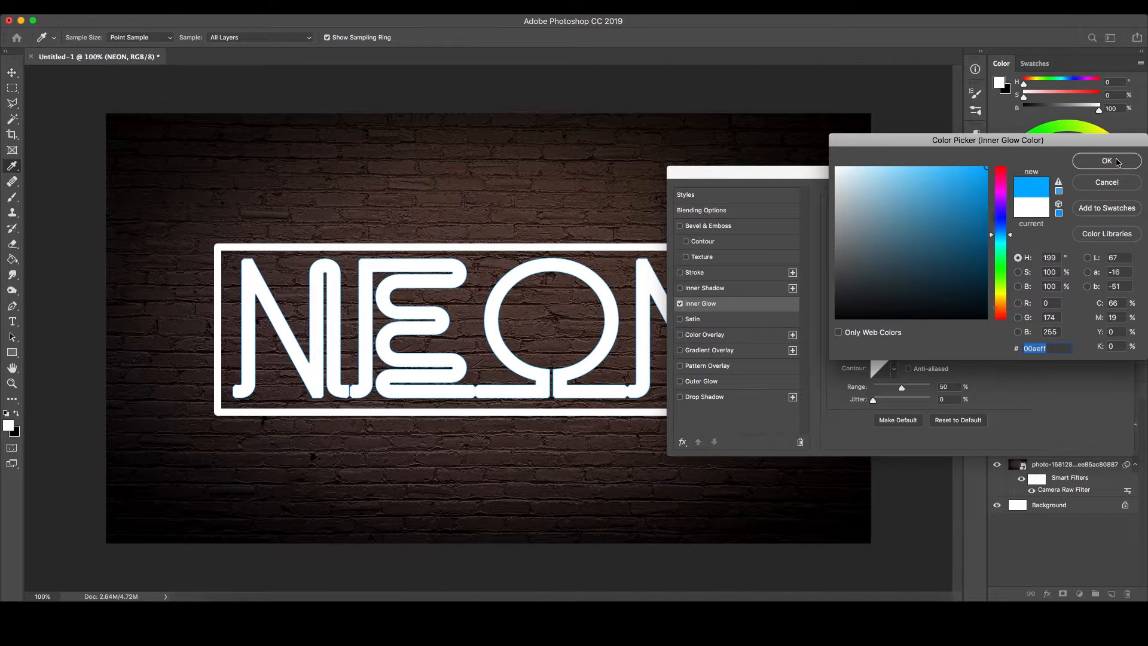
left_click(1117, 162)
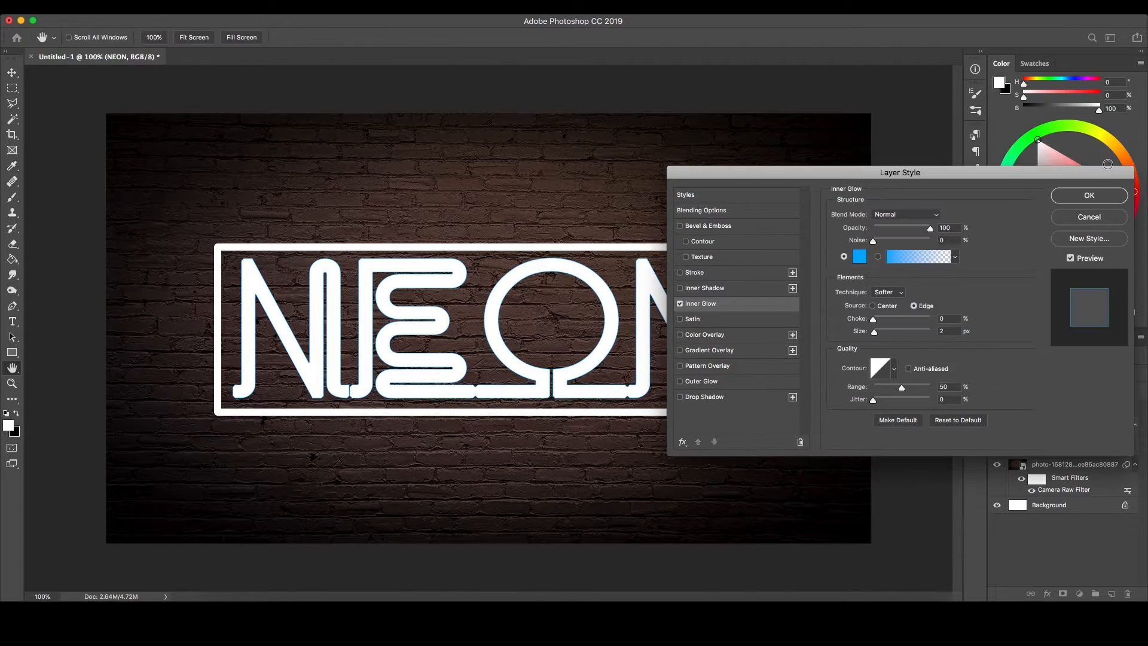
- Configure the inner glow with Softer technique, Edge source, Choke 8%, Size 4 px and Range 45%
left_click(898, 293)
left_click(890, 291)
left_click(915, 307)
double_click(950, 319)
type("8")
double_click(946, 331)
type("4")
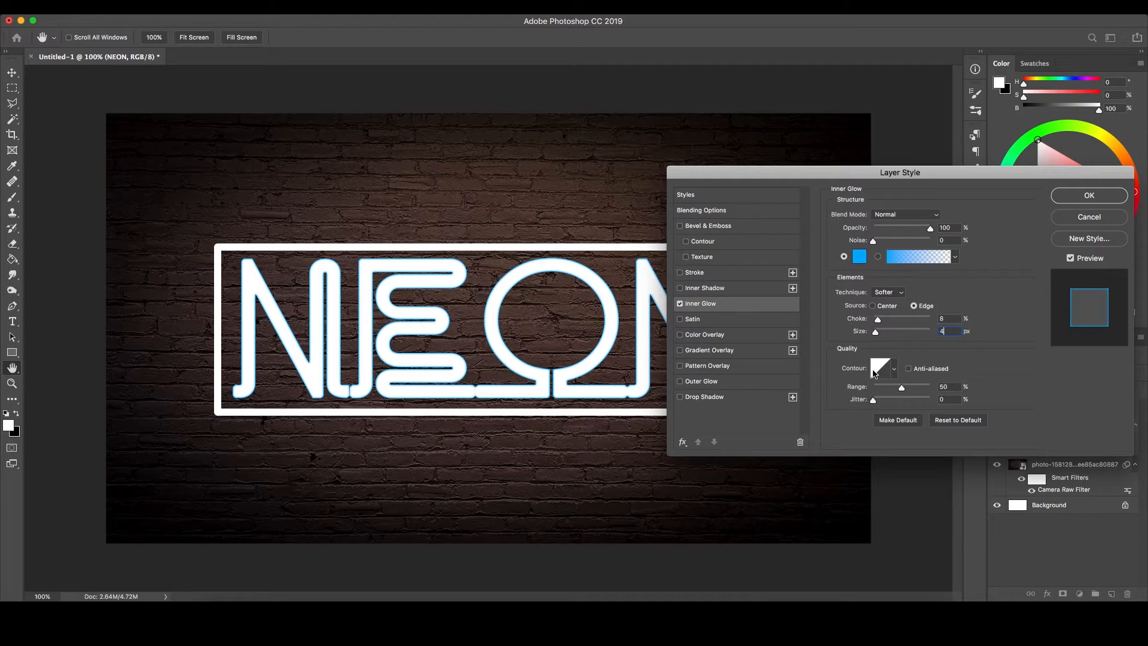
double_click(945, 386)
type("45")
- Add a Drop Shadow to the NEON text with Color Dodge blend mode and the same blue as its inner glow
left_click(706, 397)
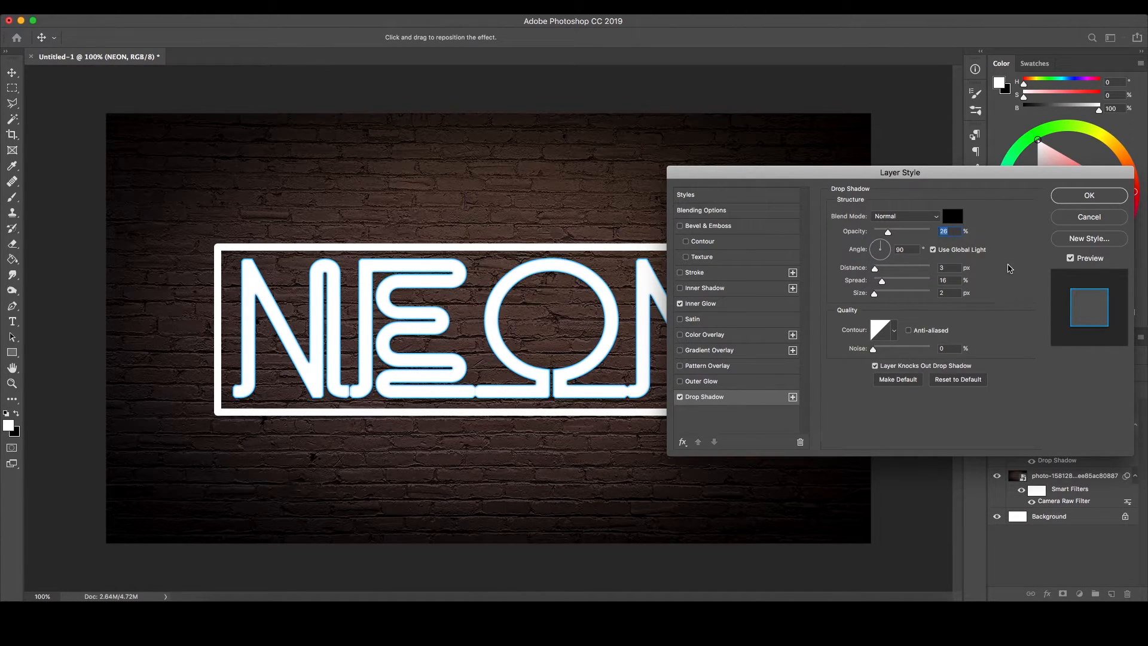
left_click(906, 216)
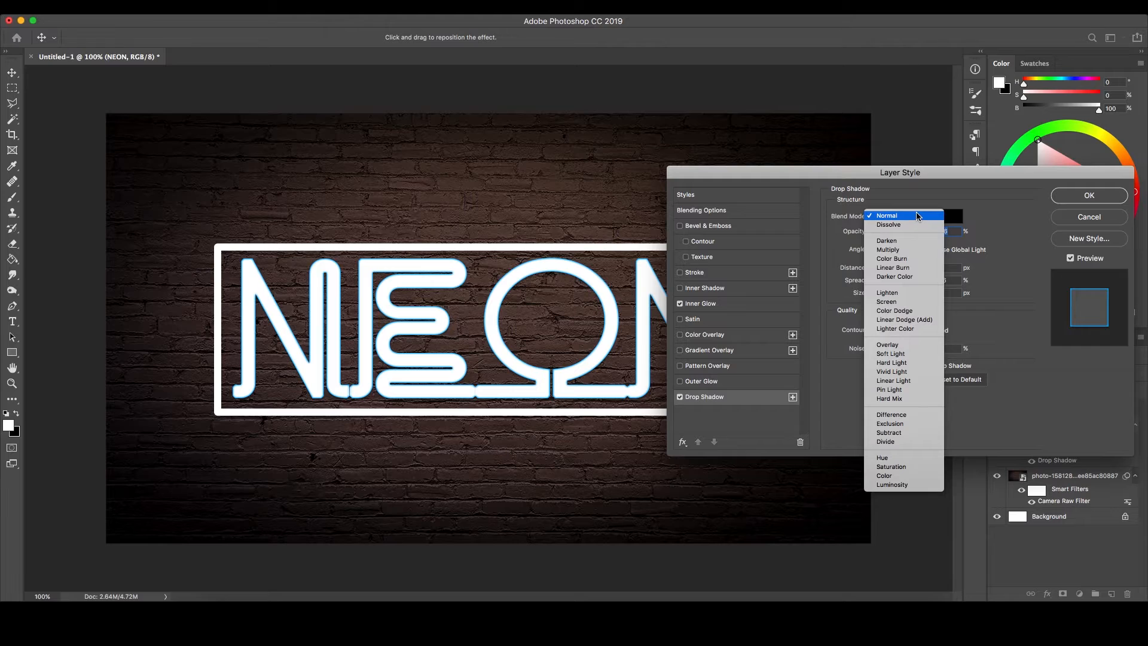
left_click(903, 303)
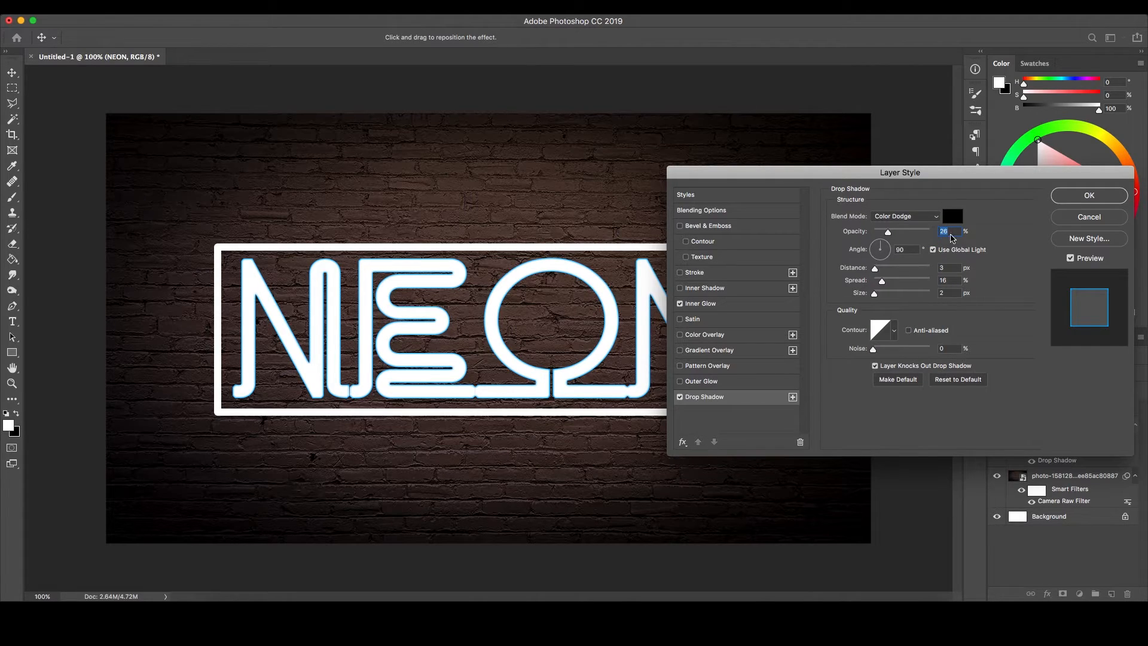
left_click(953, 216)
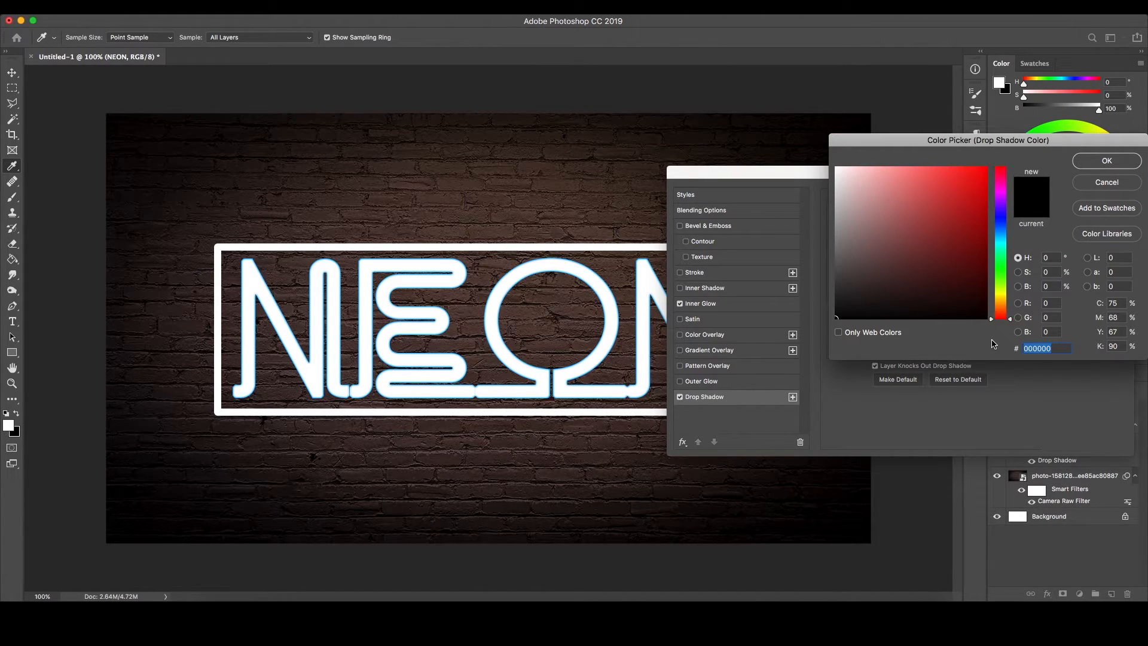
key("super+v")
left_click(1107, 160)
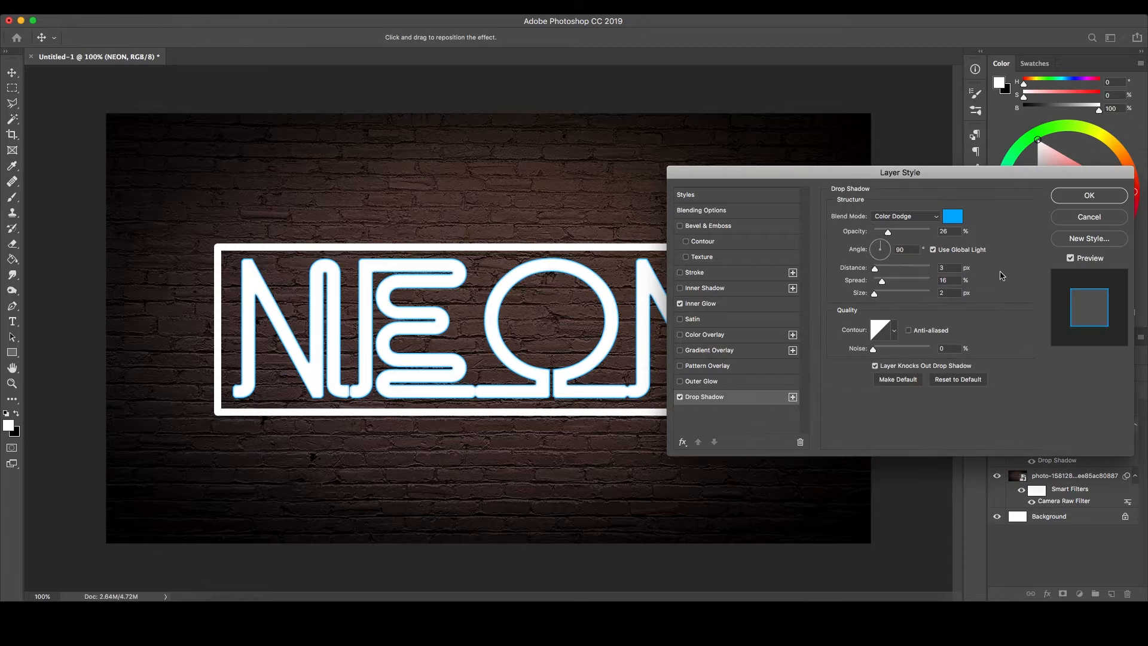
- Set the drop shadow to 100% opacity, 104° angle, 0 px distance, 5% spread and 125 px size, and apply the style
double_click(957, 232)
type("100")
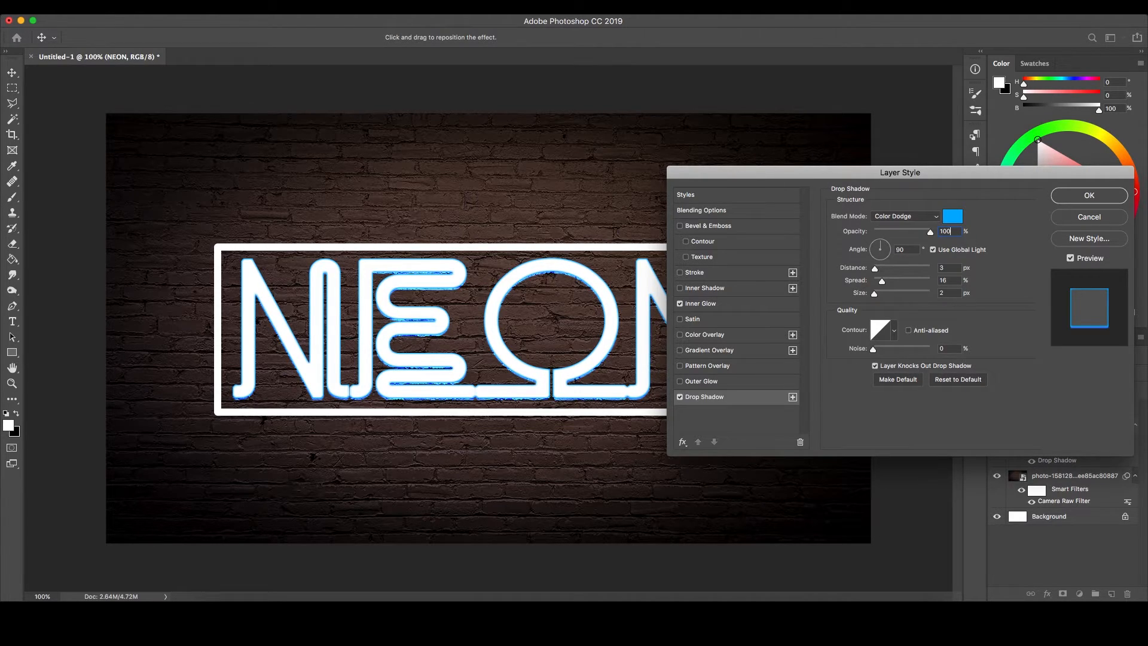
left_click(878, 241)
key("Tab")
type("0")
key("Tab")
type("5")
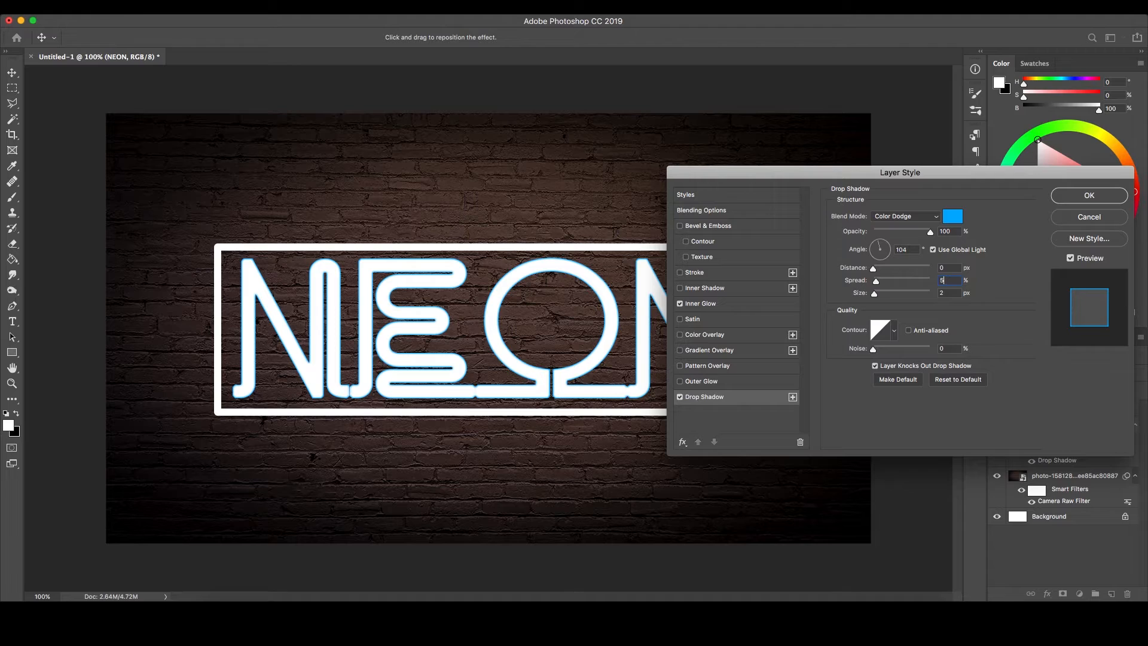
key("Tab")
type("125")
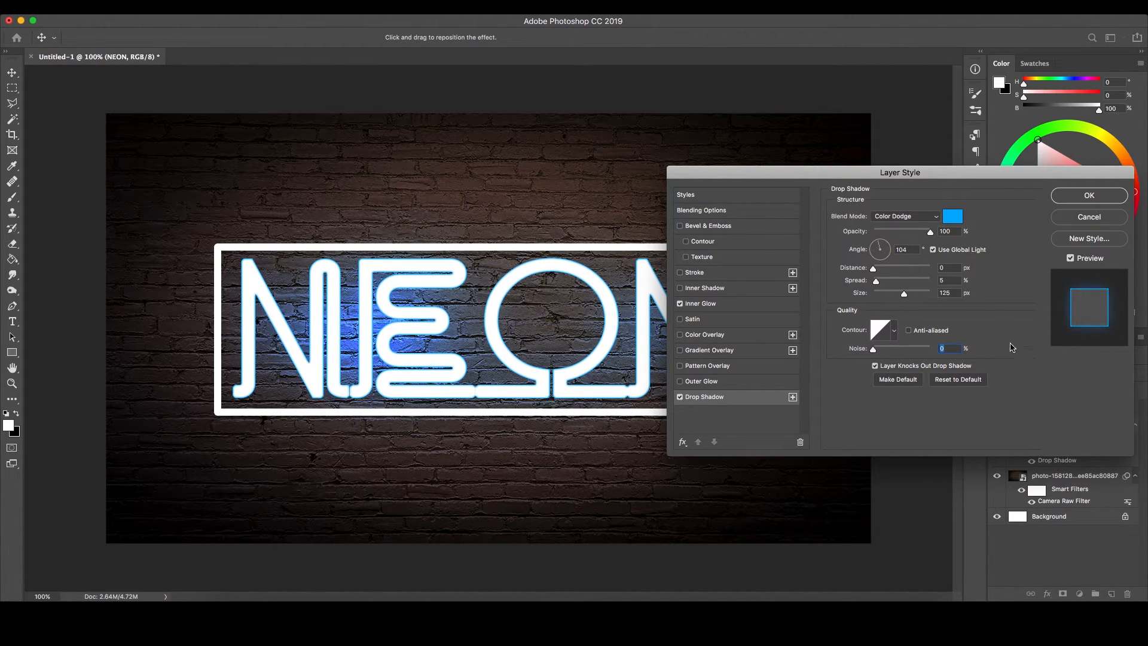
left_click(1089, 196)
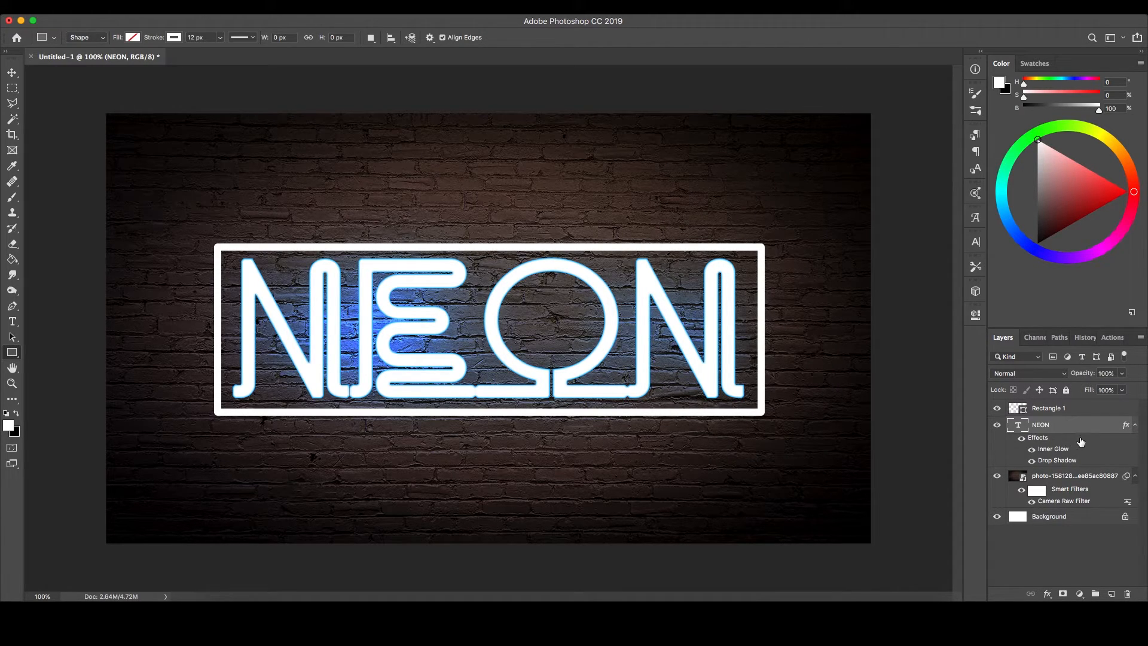
- Copy the NEON text's layer effects to the Rectangle 1 layer
left_click_drag(1126, 425, 1107, 409)
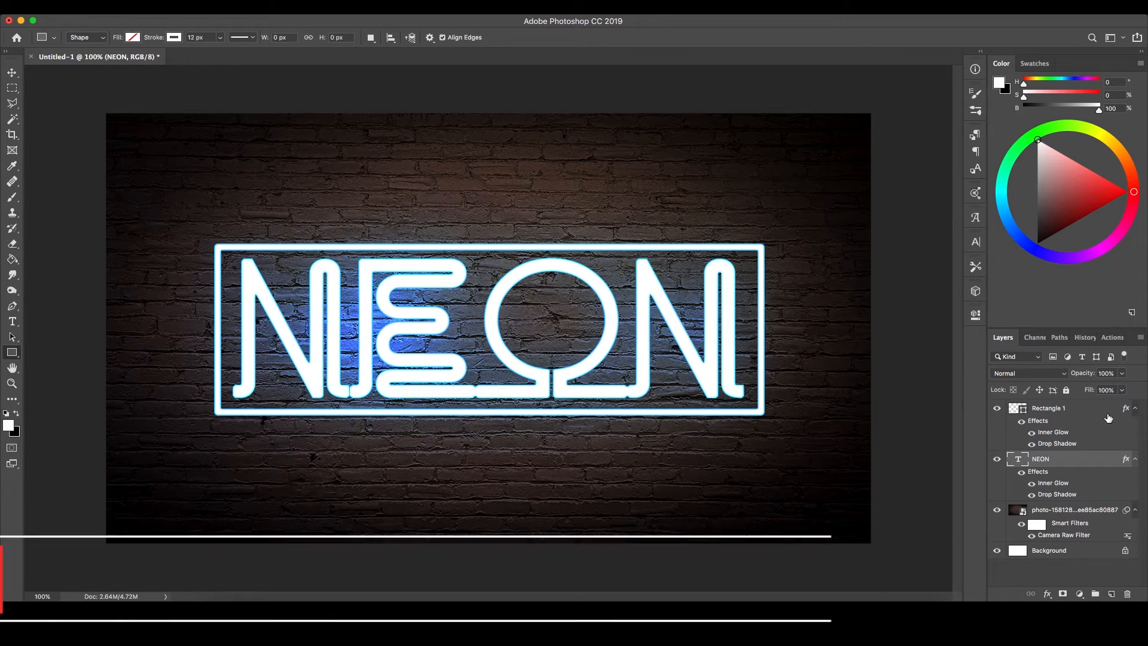
- Adjust the NEON text's inner glow to Size 9 px, Range 65% and Jitter 10%, with its noise slider at the minimum
double_click(1071, 461)
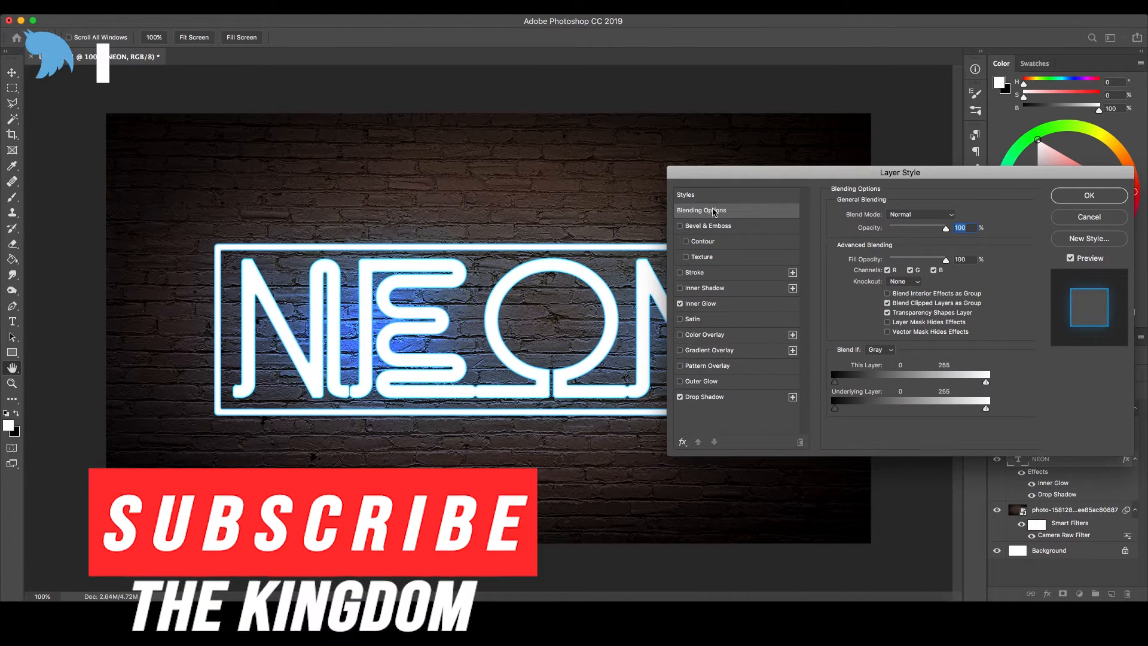
left_click(706, 304)
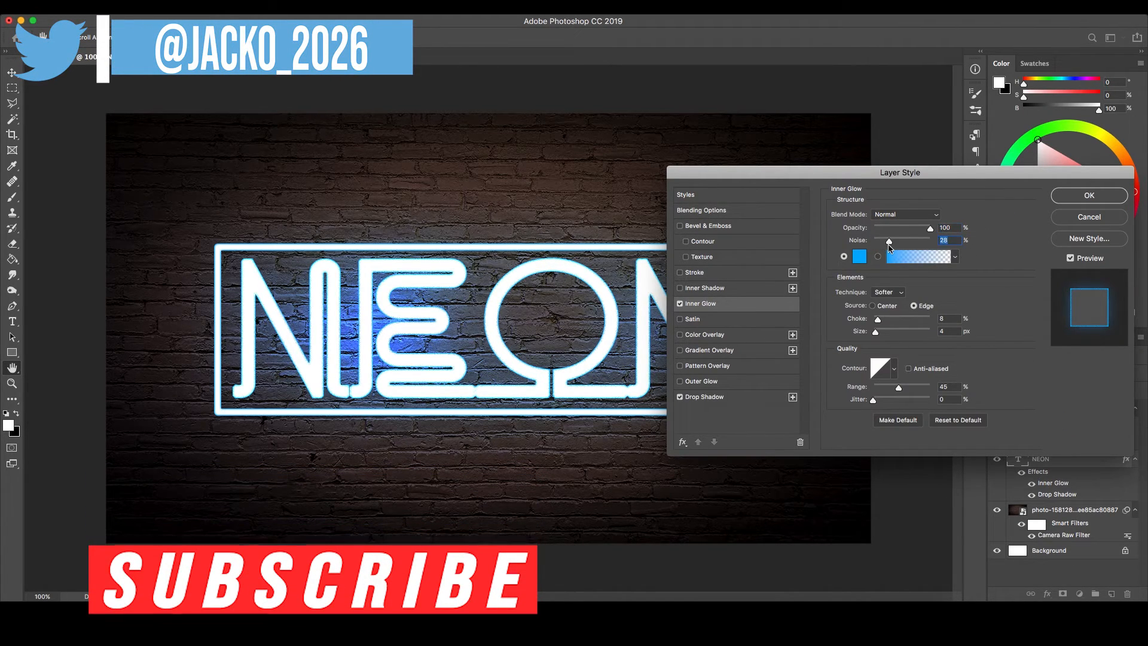
left_click(896, 261)
key("Escape")
left_click_drag(898, 388, 889, 389)
left_click_drag(873, 401, 886, 401)
mouse_move(875, 332)
left_mouse_down()
mouse_move(889, 338)
mouse_move(880, 335)
left_mouse_up()
left_click_drag(906, 401, 879, 400)
left_click_drag(888, 387, 912, 389)
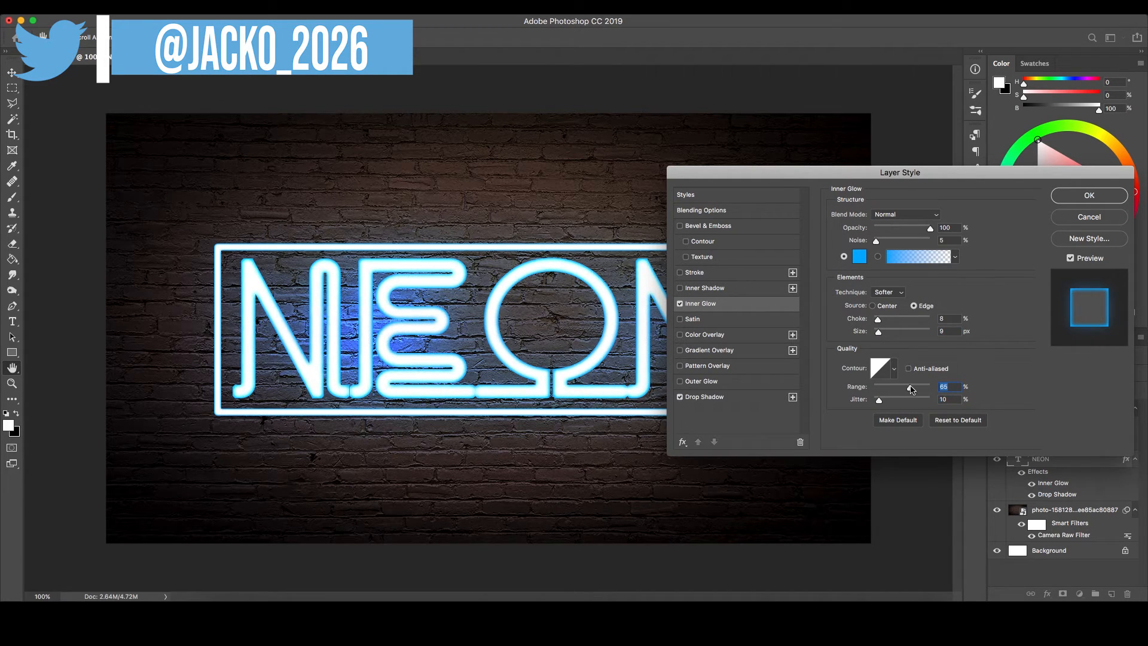
left_click_drag(877, 245, 872, 244)
- Adjust the angle of the NEON text's drop shadow slightly and apply the layer style
left_click(905, 214)
left_click(731, 397)
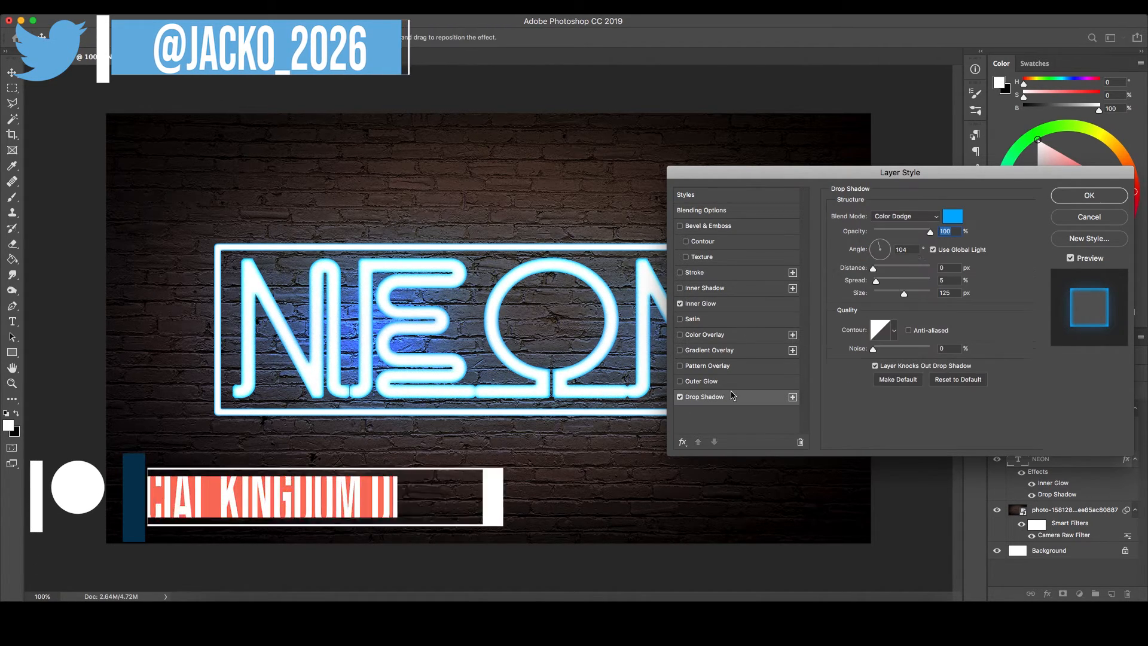
left_click(877, 243)
key("Return")
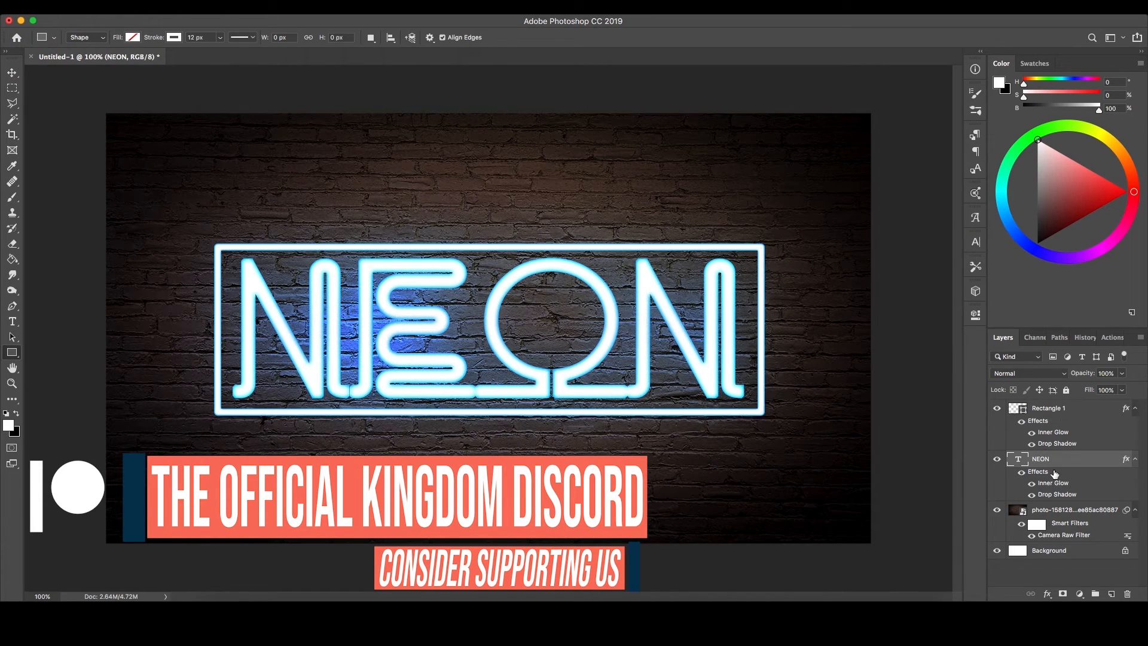
- Try to transfer the NEON text's updated effects to the Rectangle 1 layer, and undo the last transfer
left_click_drag(1061, 472, 1084, 423)
left_click_drag(1126, 460, 1120, 422)
key("super+z")
- Turn off the Inner Glow and Drop Shadow effects on the Rectangle 1 layer and apply the change
double_click(1101, 408)
left_click(680, 303)
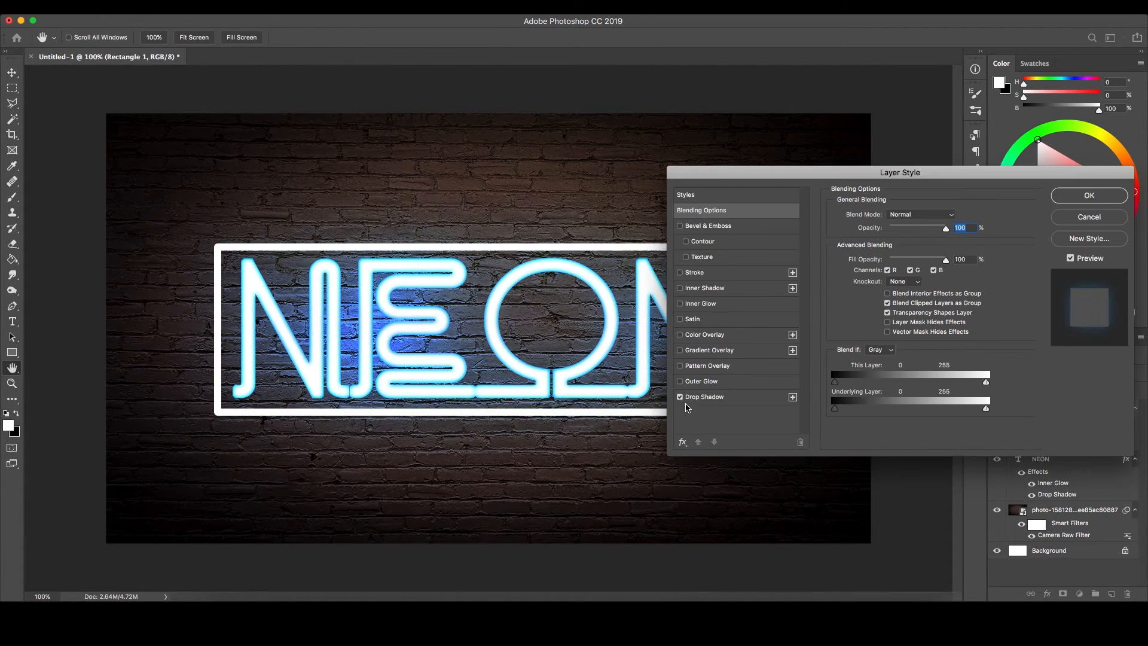
left_click(681, 397)
key("Return")
right_click(1122, 409)
left_click(1006, 260)
double_click(1100, 409)
key("Return")
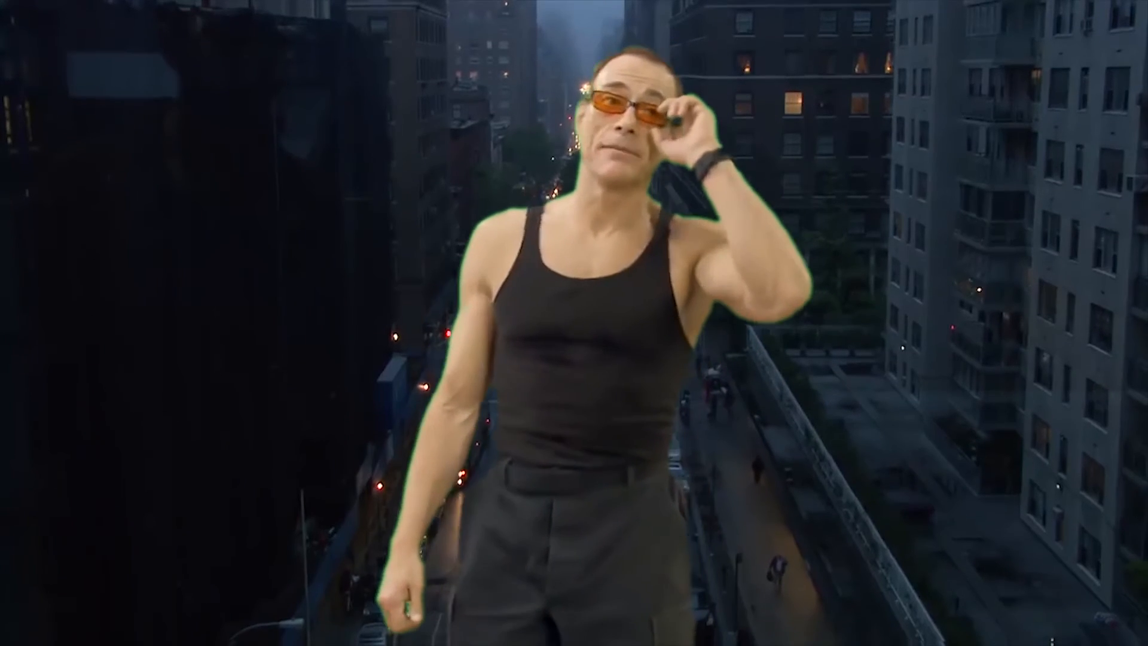